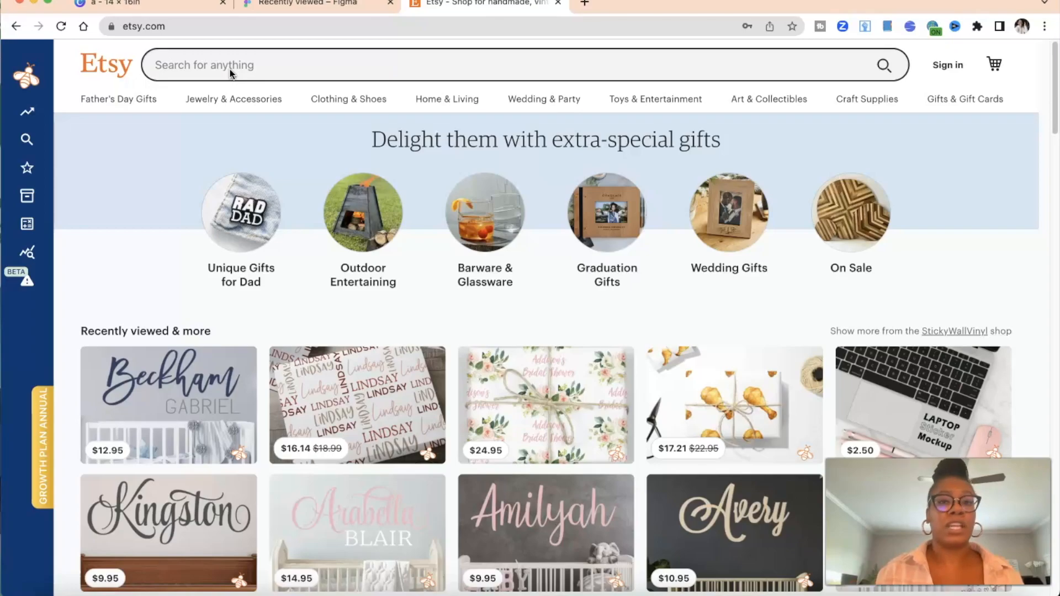
# Search Etsy for "canva frames"
pyautogui.click(229, 68)
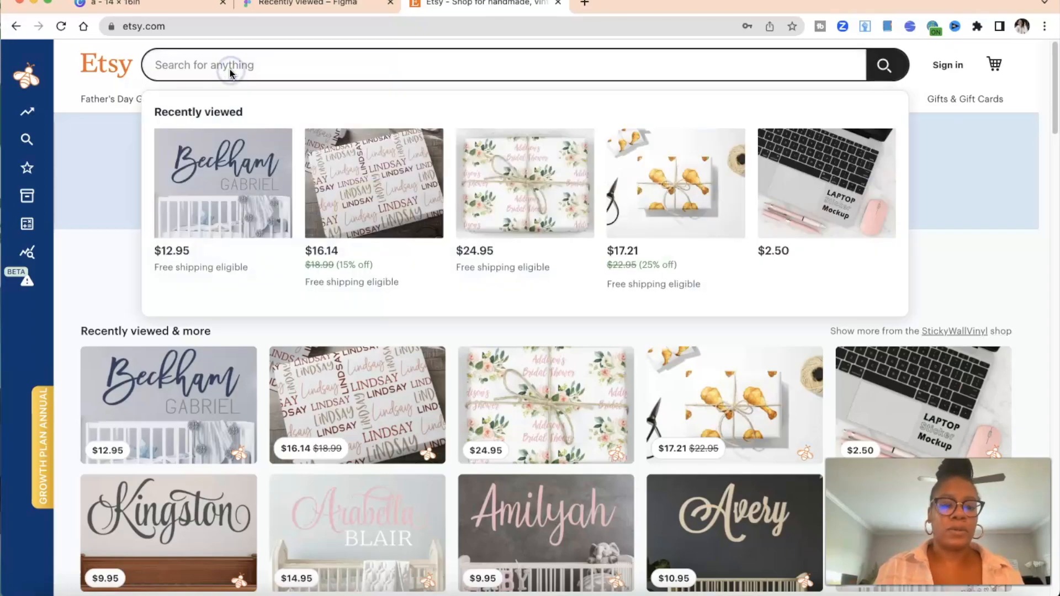
pyautogui.write('canva frames')
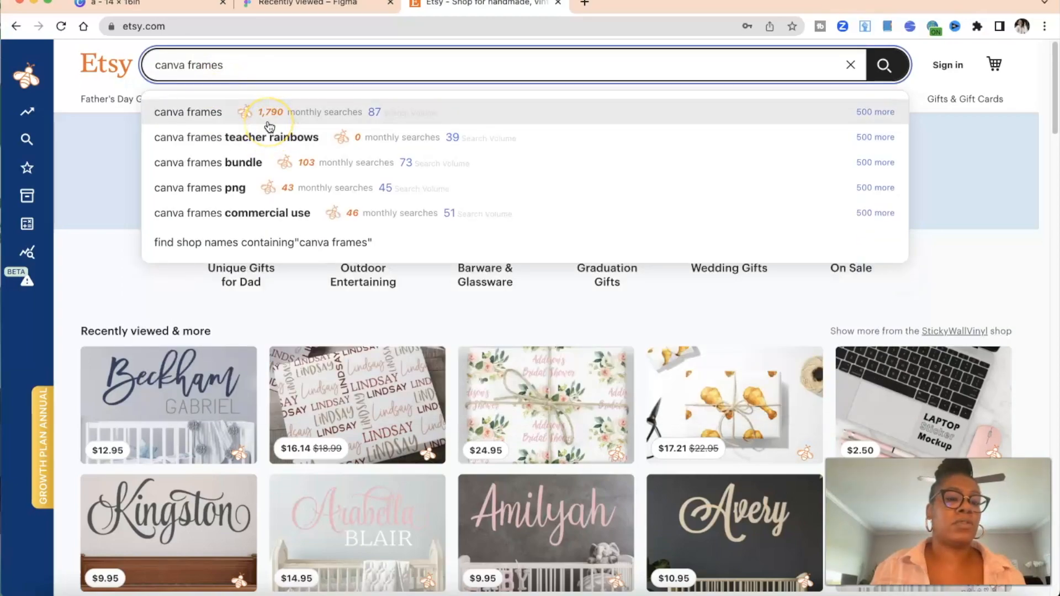
pyautogui.click(203, 112)
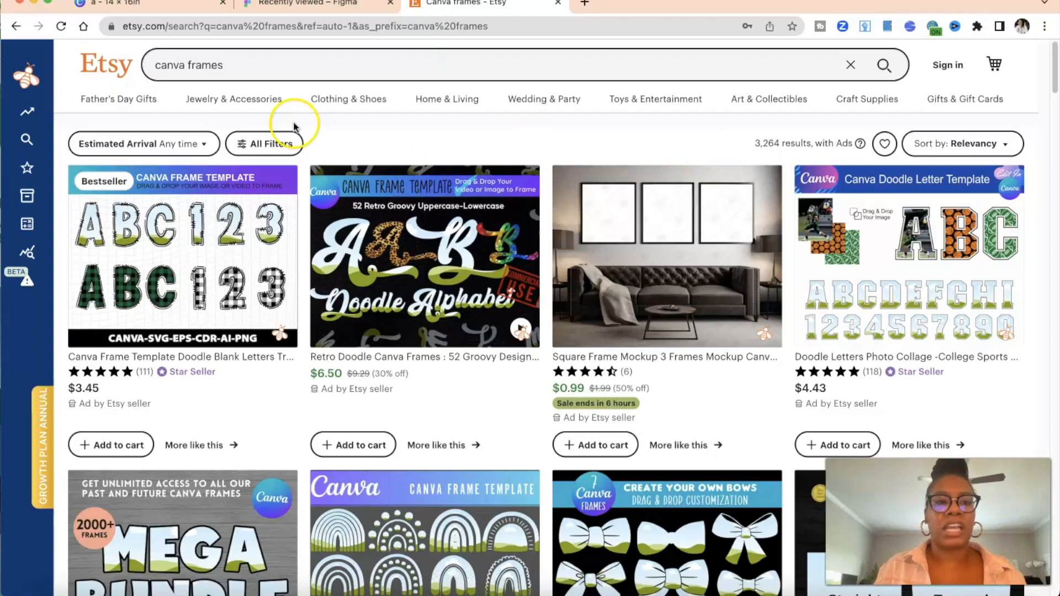
# Open the product analytics for the search results and sort the listings by monthly revenue, highest first
pyautogui.click(33, 112)
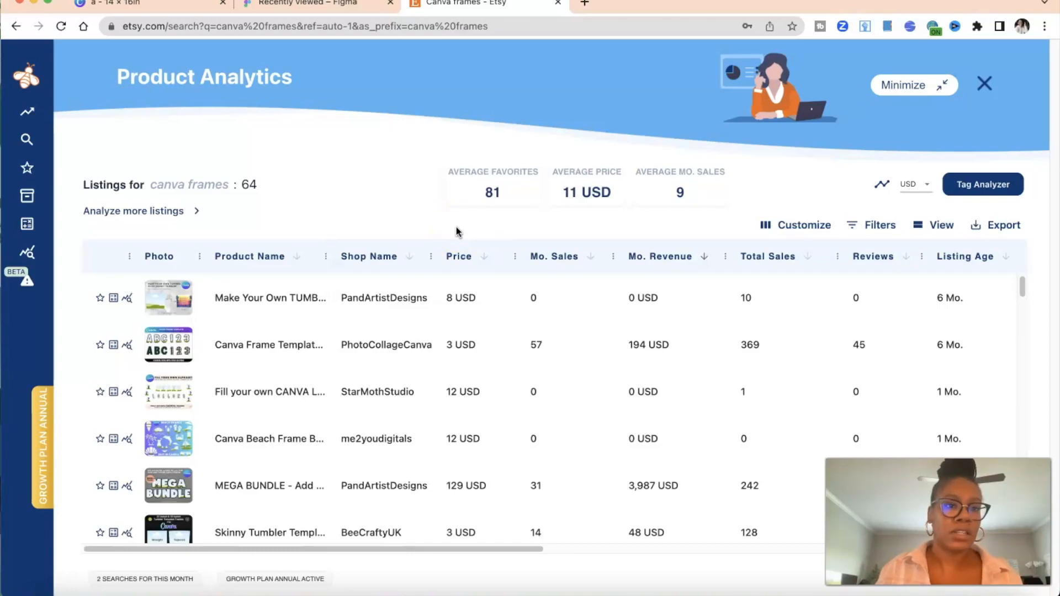
pyautogui.click(706, 259)
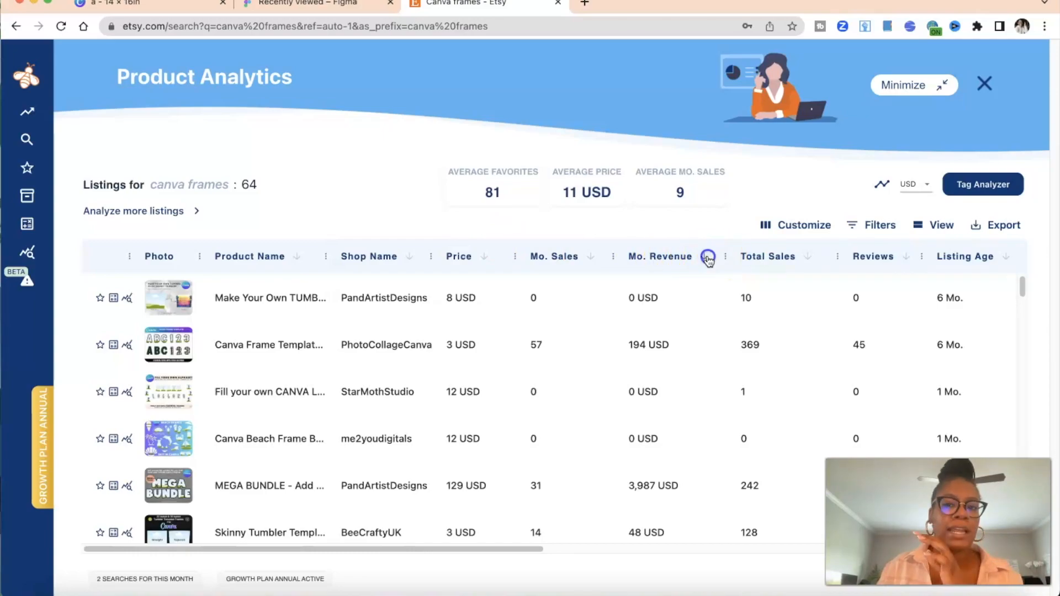
pyautogui.click(707, 258)
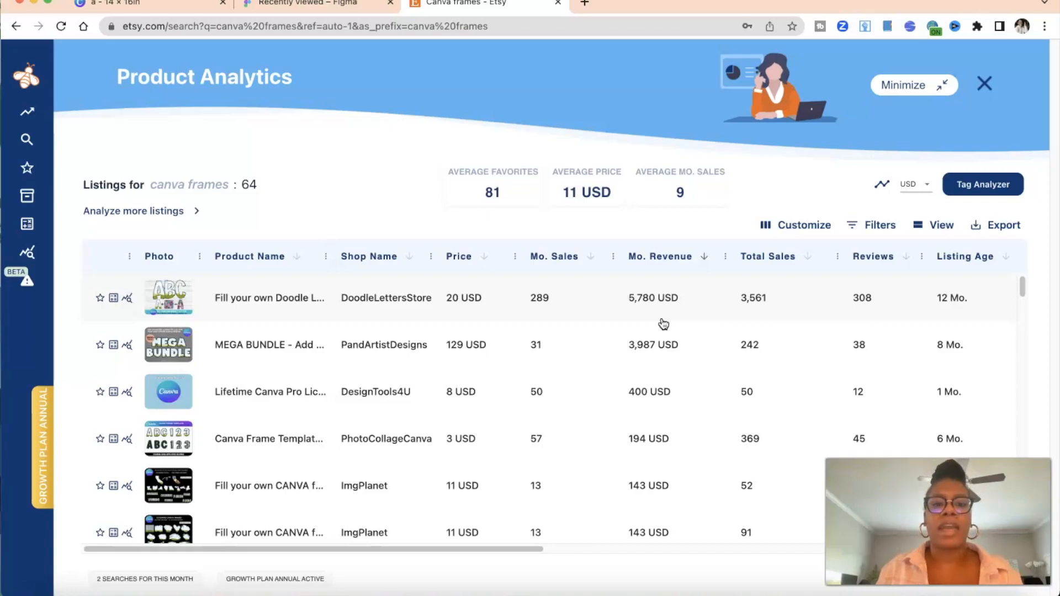
# Review the listing details of the top-earning Doodle Letters product from DoodleLettersStore, including its sales figures, and close them
pyautogui.click(251, 297)
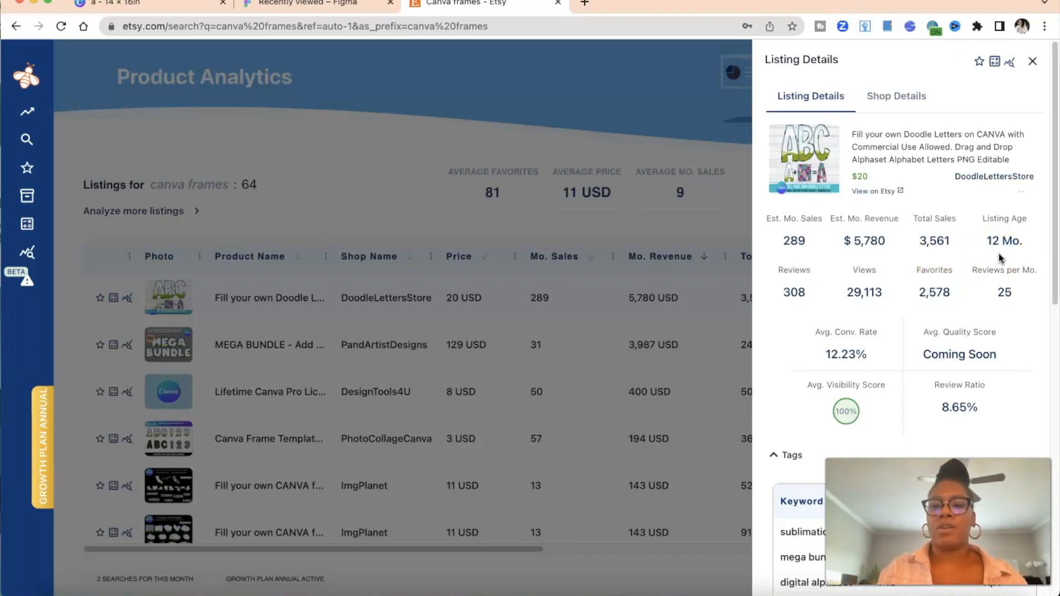
pyautogui.scroll(-3, 1000, 258)
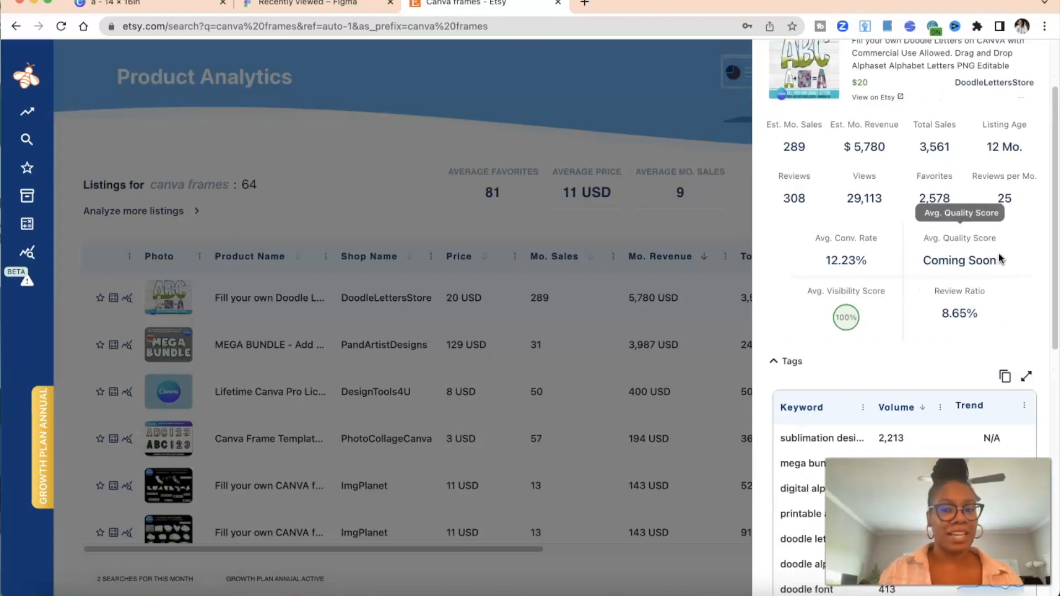
pyautogui.scroll(1, 999, 253)
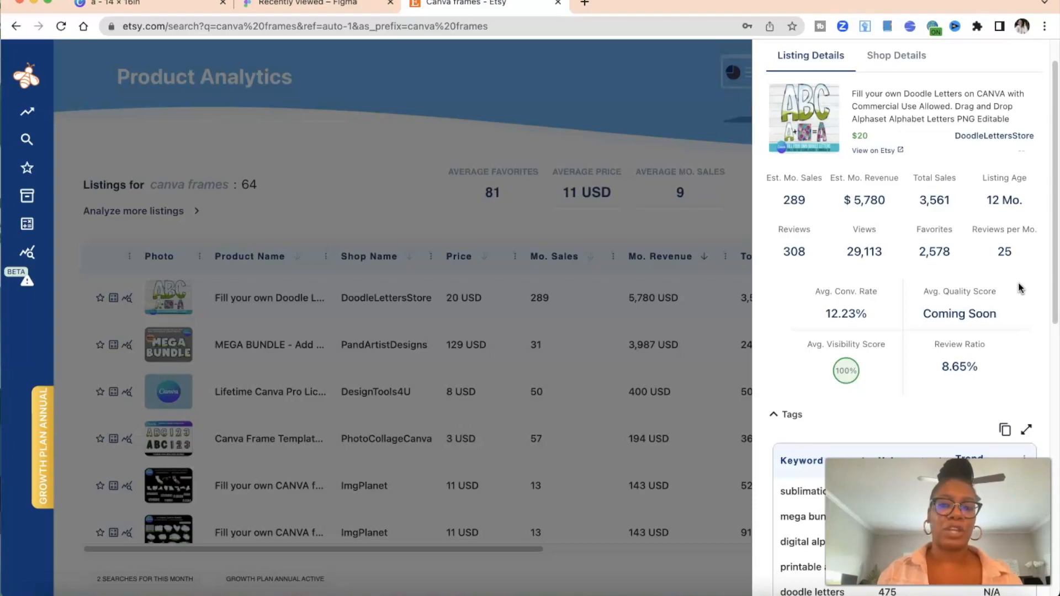
pyautogui.click(734, 196)
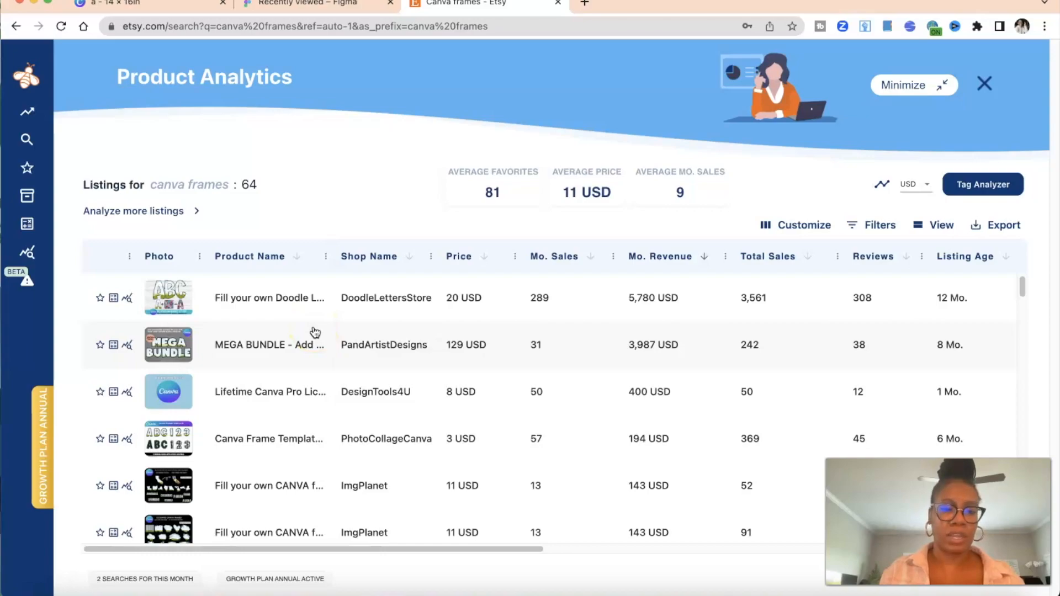
# Review the listing details of the MEGA BUNDLE product from PandArtistDesigns and return to the analytics list
pyautogui.scroll(-1, 315, 332)
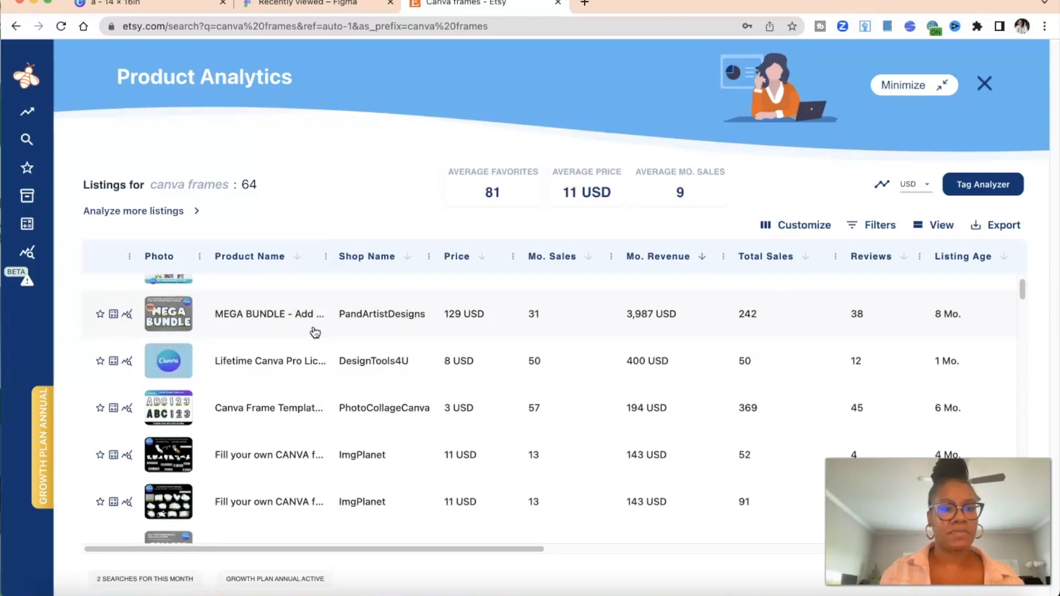
pyautogui.click(282, 323)
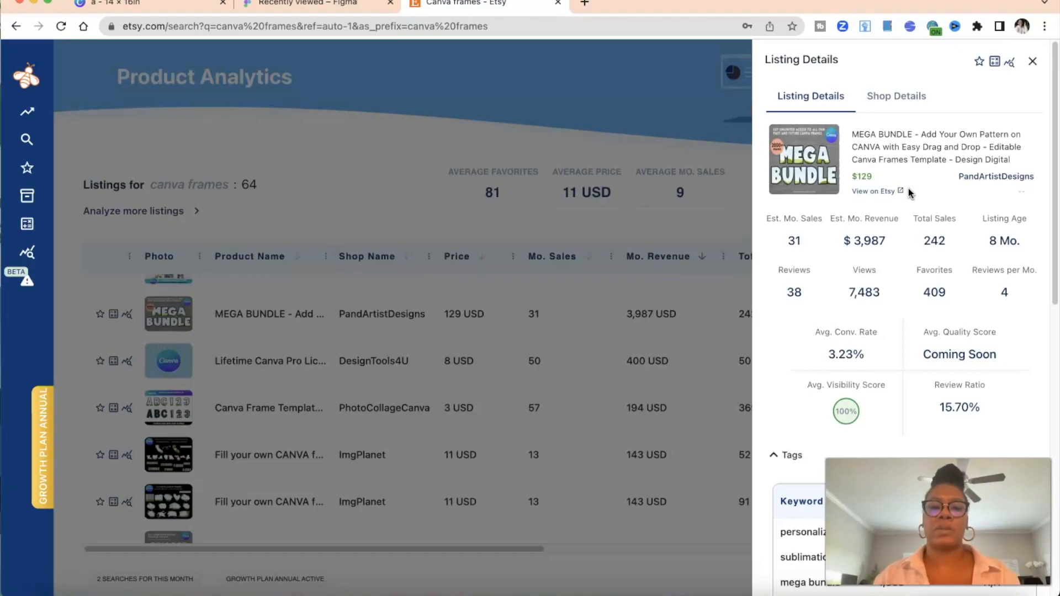
pyautogui.click(1031, 61)
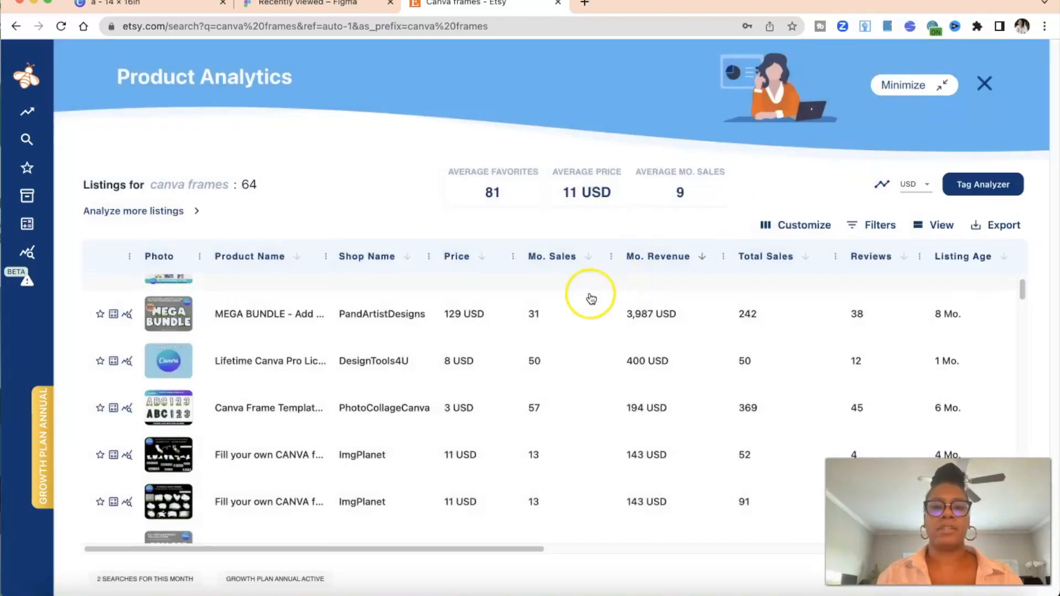
pyautogui.scroll(-1, 591, 299)
pyautogui.scroll(2, 588, 300)
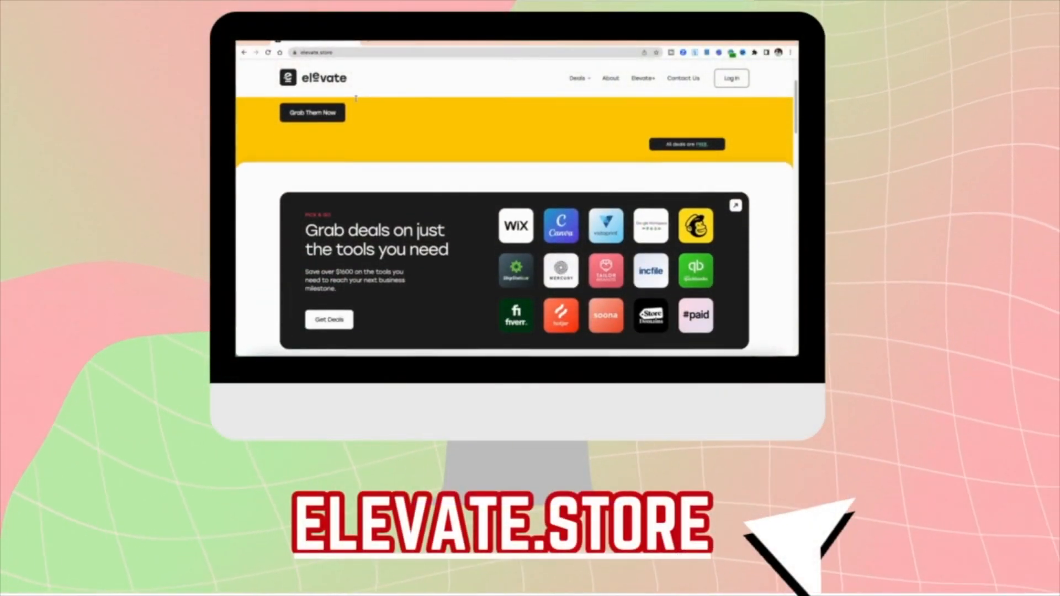
pyautogui.scroll(-4, 381, 127)
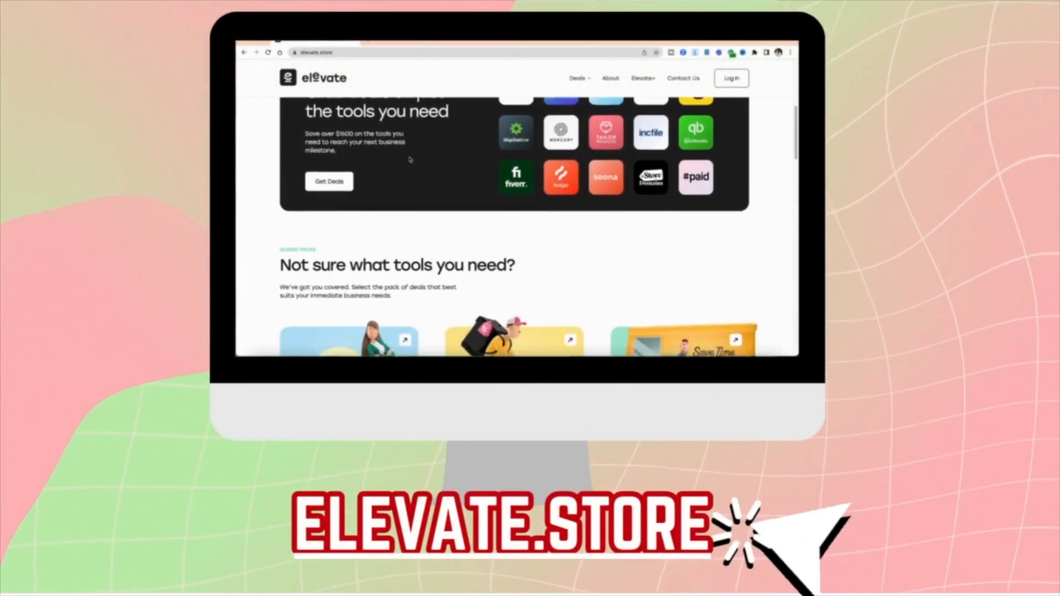
pyautogui.scroll(-3, 409, 158)
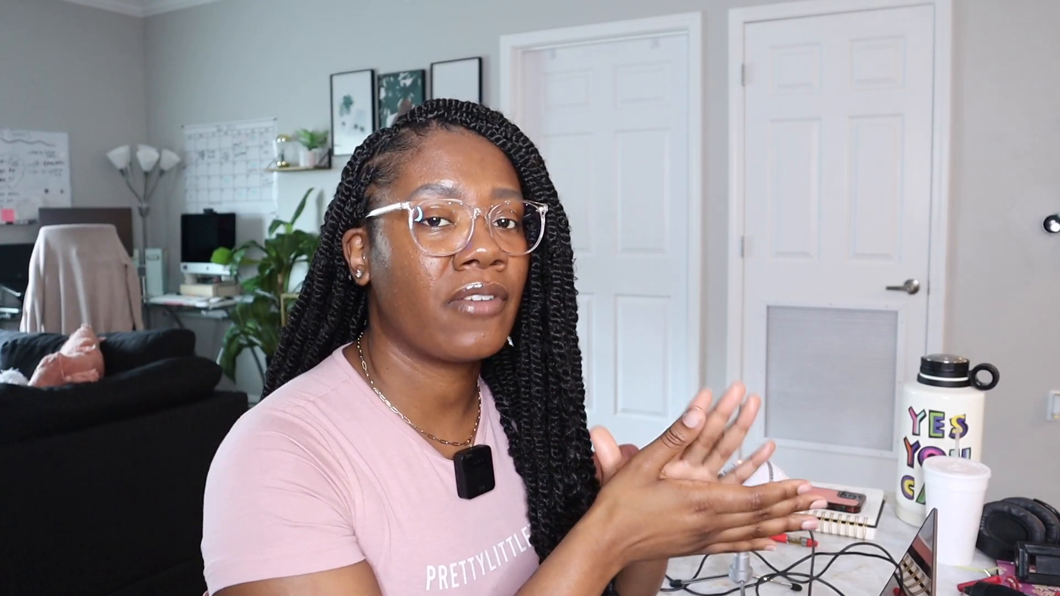
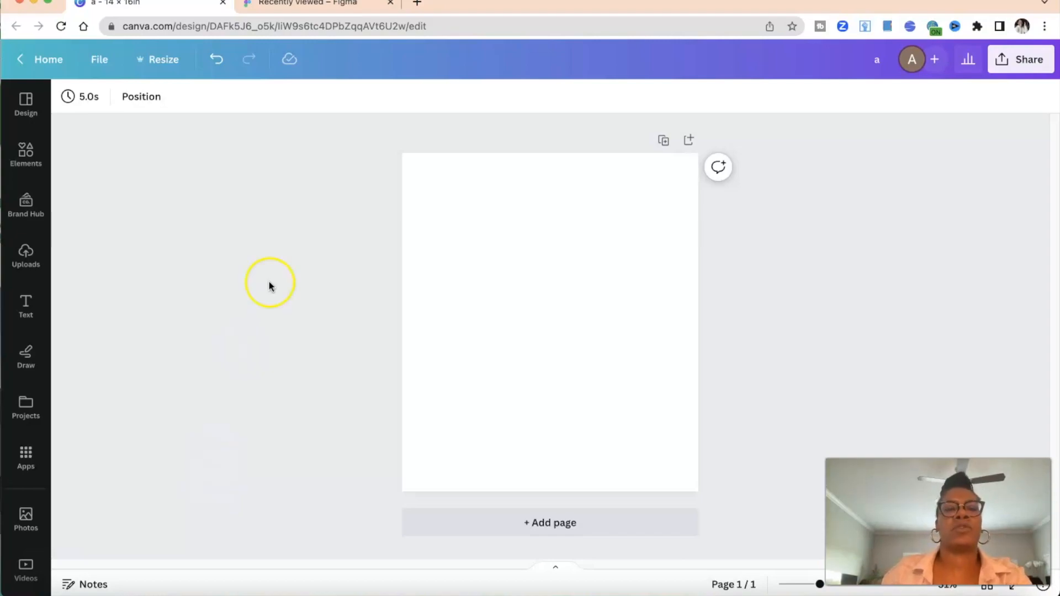
# Look at the recent files page in Figma and return to the blank 14 × 16 in Canva design
pyautogui.click(266, 5)
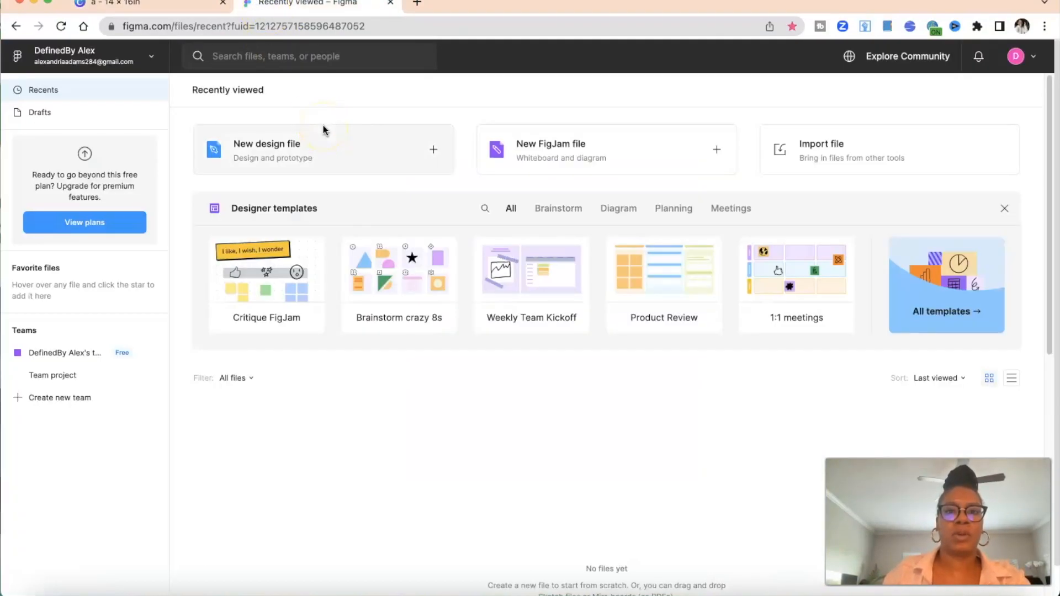
pyautogui.click(182, 4)
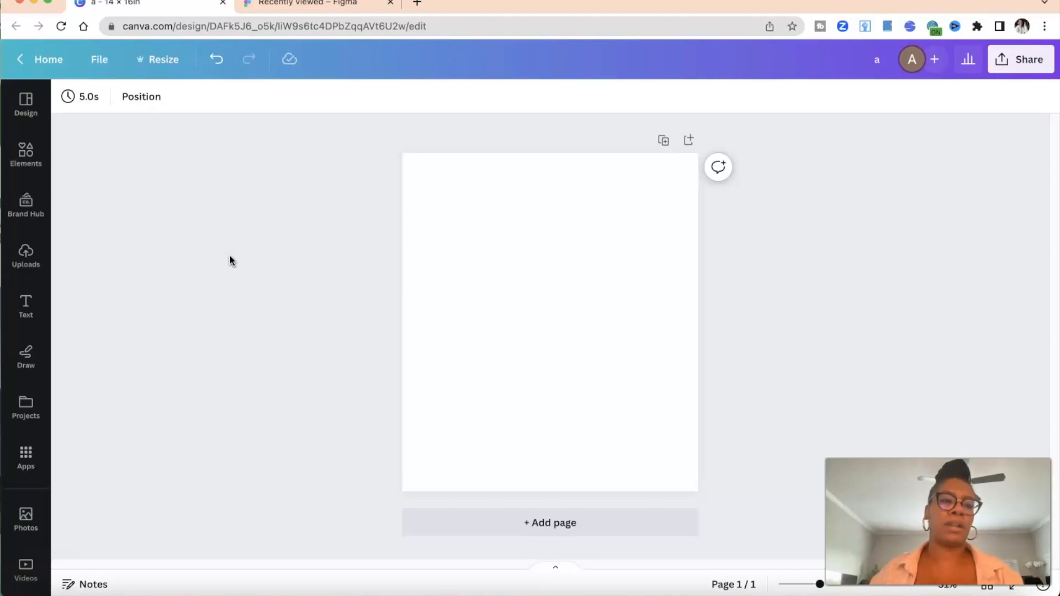
# Add a text box to the blank page and replace its placeholder text with the letter "A"
pyautogui.click(26, 307)
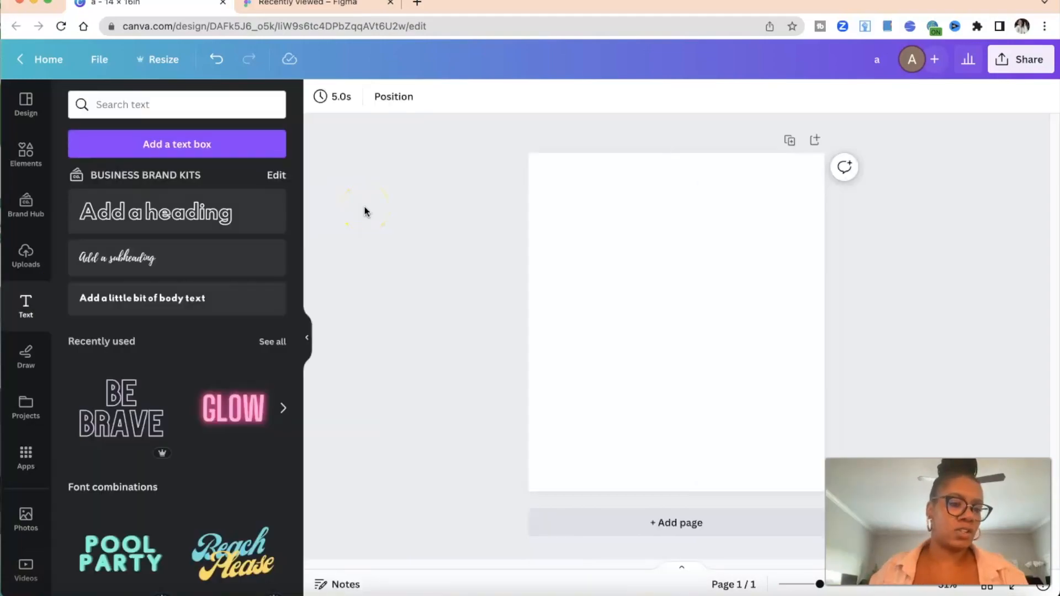
pyautogui.click(234, 144)
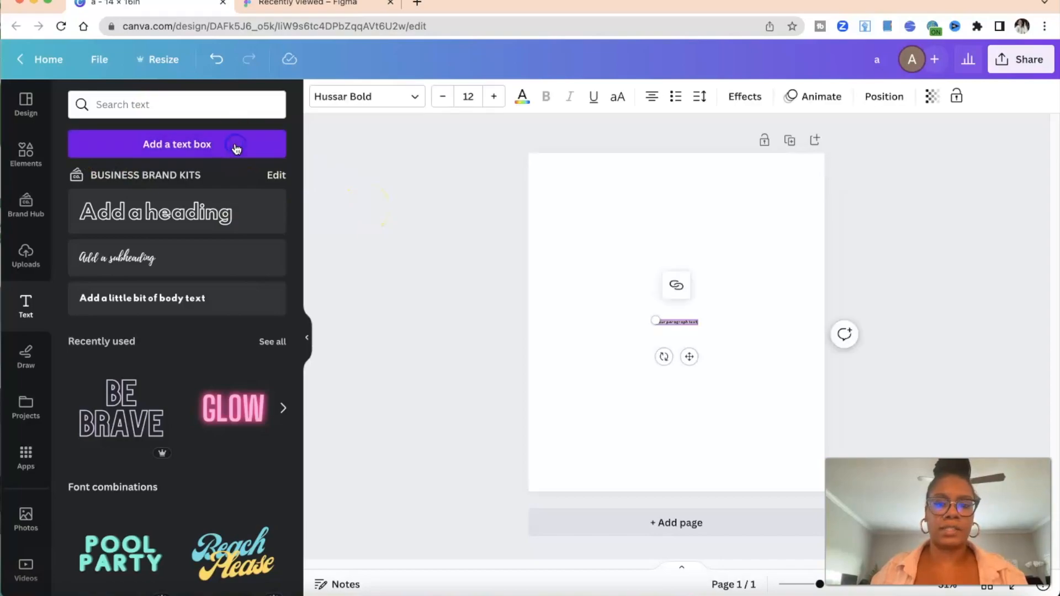
pyautogui.click(667, 317)
pyautogui.doubleClick(669, 321)
pyautogui.press('BackSpace')
pyautogui.click(700, 304)
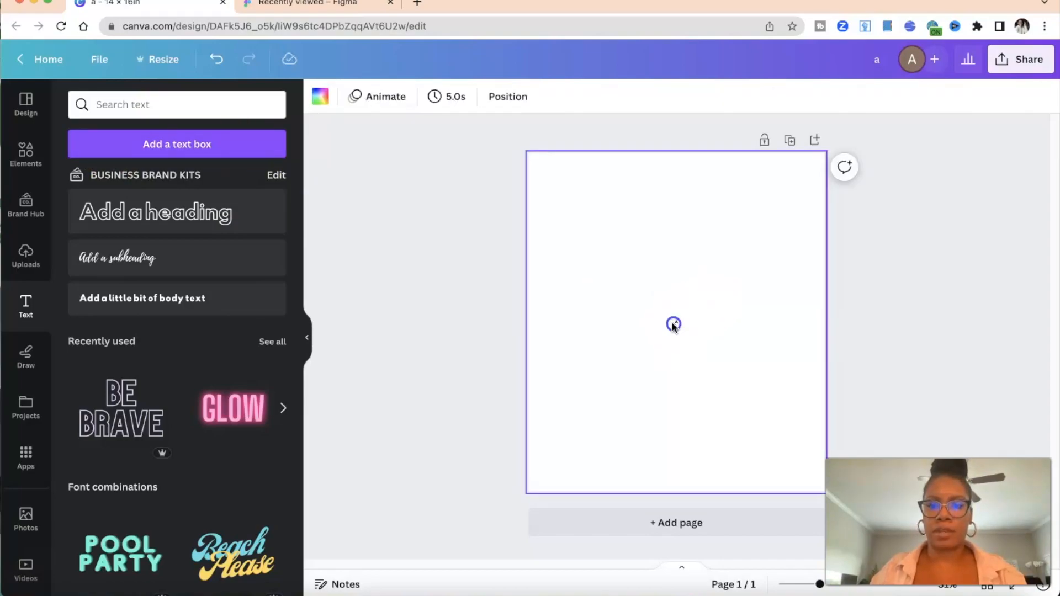
pyautogui.click(675, 324)
# Enlarge the letter A to a font size of about 746 and center it on the page
pyautogui.moveTo(673, 321); pyautogui.dragTo(530, 242)
pyautogui.moveTo(678, 324); pyautogui.dragTo(769, 424)
pyautogui.moveTo(766, 198); pyautogui.dragTo(779, 193)
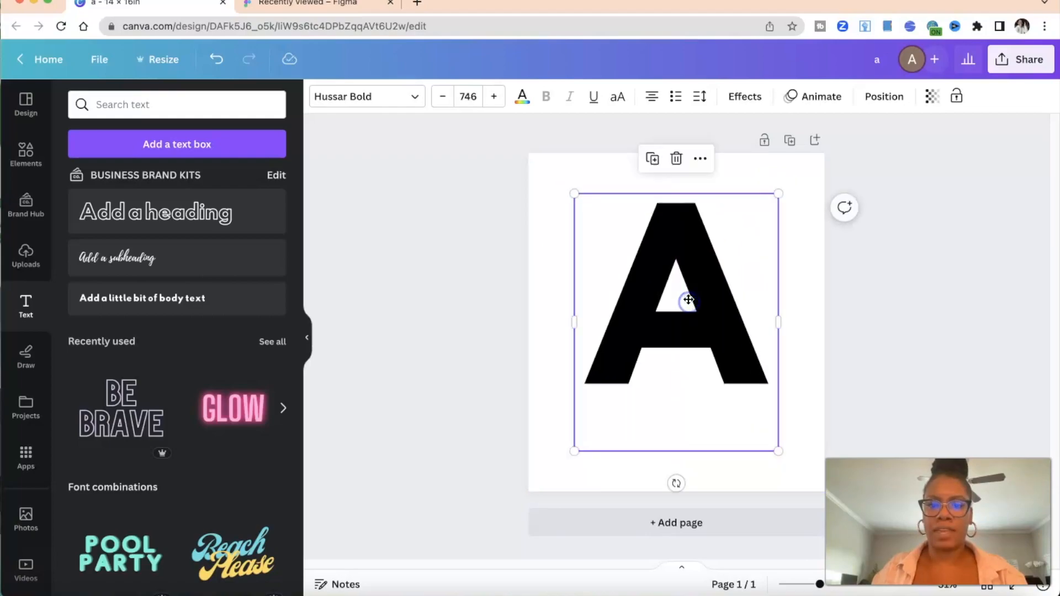
pyautogui.click(794, 293)
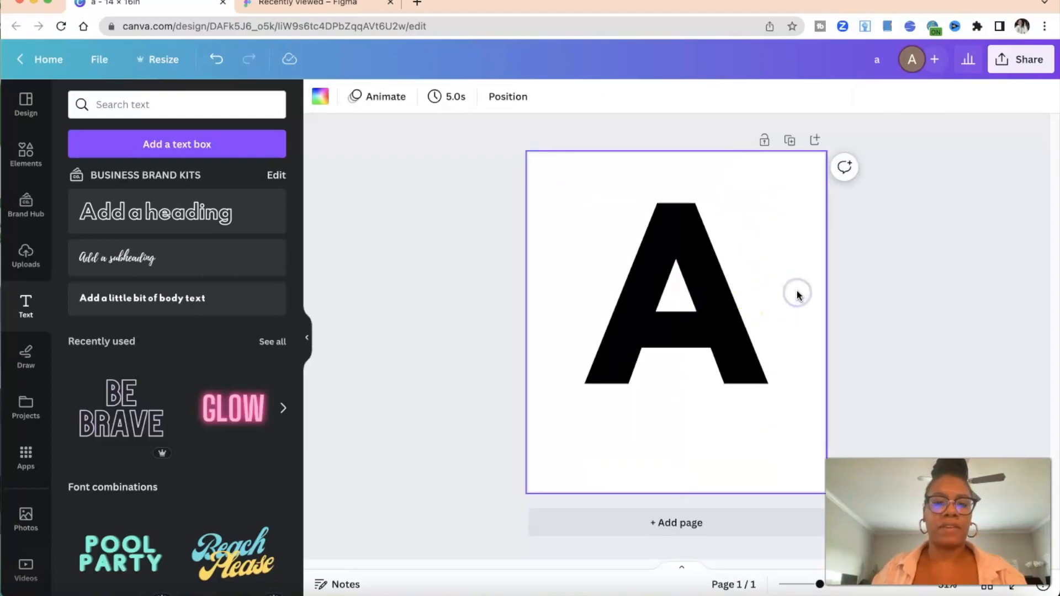
# Change the font of the letter A to Nectarine DEMO Regular
pyautogui.click(728, 314)
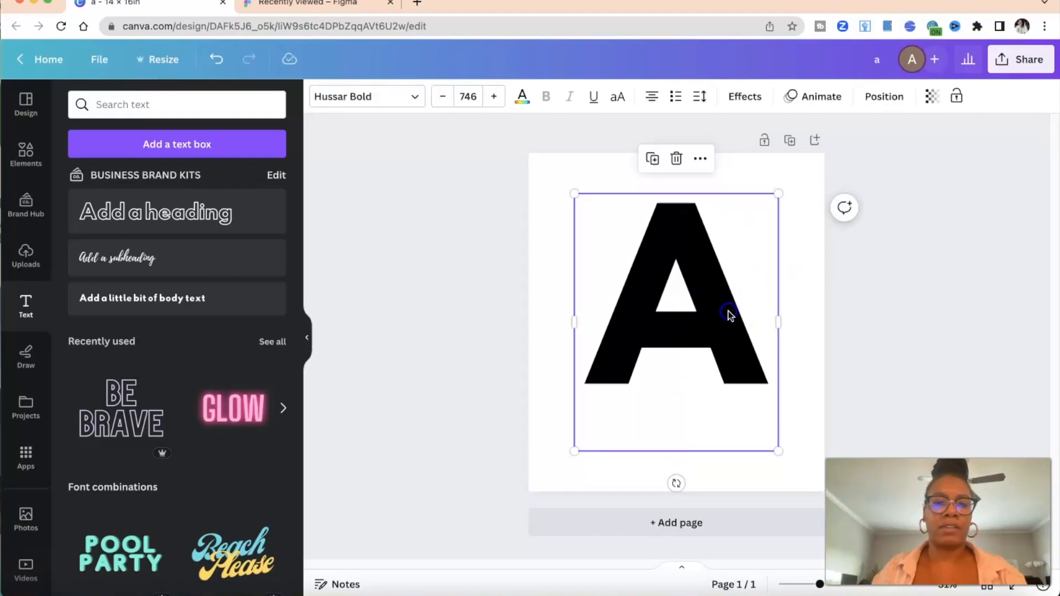
pyautogui.click(414, 97)
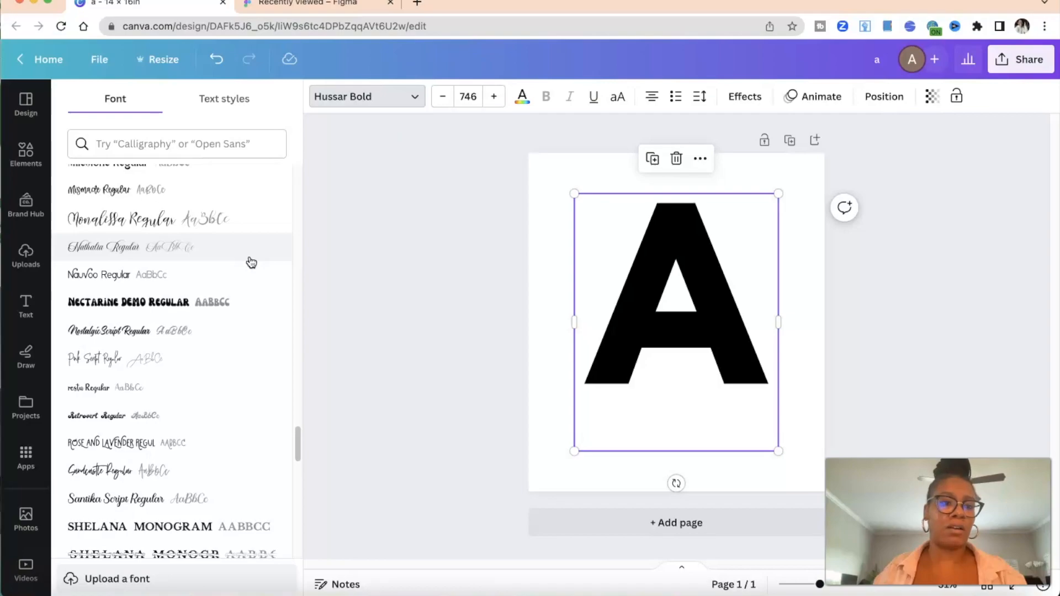
pyautogui.click(174, 300)
pyautogui.click(188, 308)
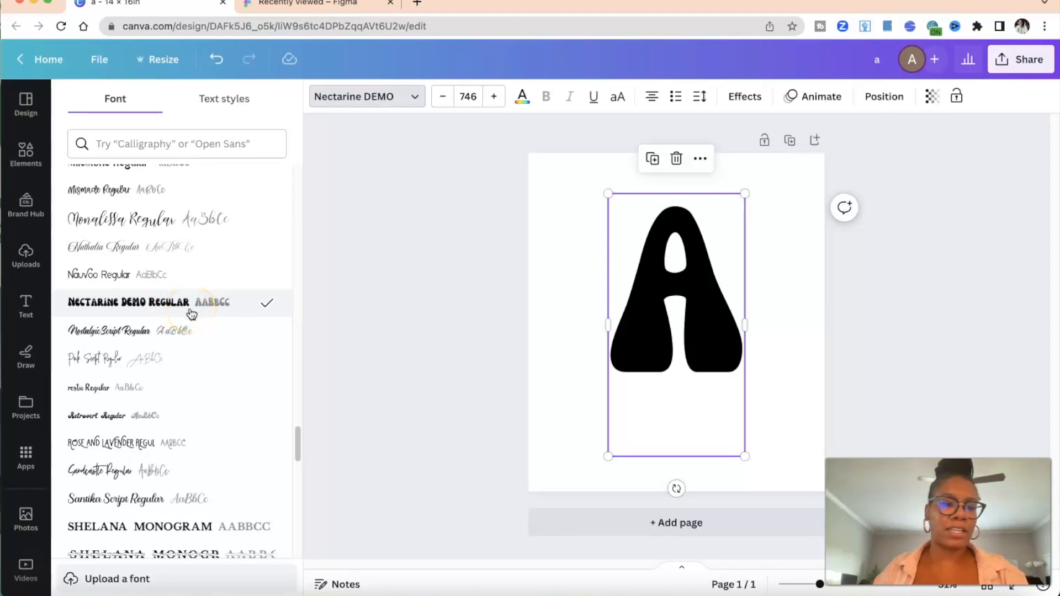
pyautogui.click(465, 308)
pyautogui.click(545, 292)
# Enlarge the letter A to a font size of about 1015 and reposition it in the middle of the page
pyautogui.click(684, 311)
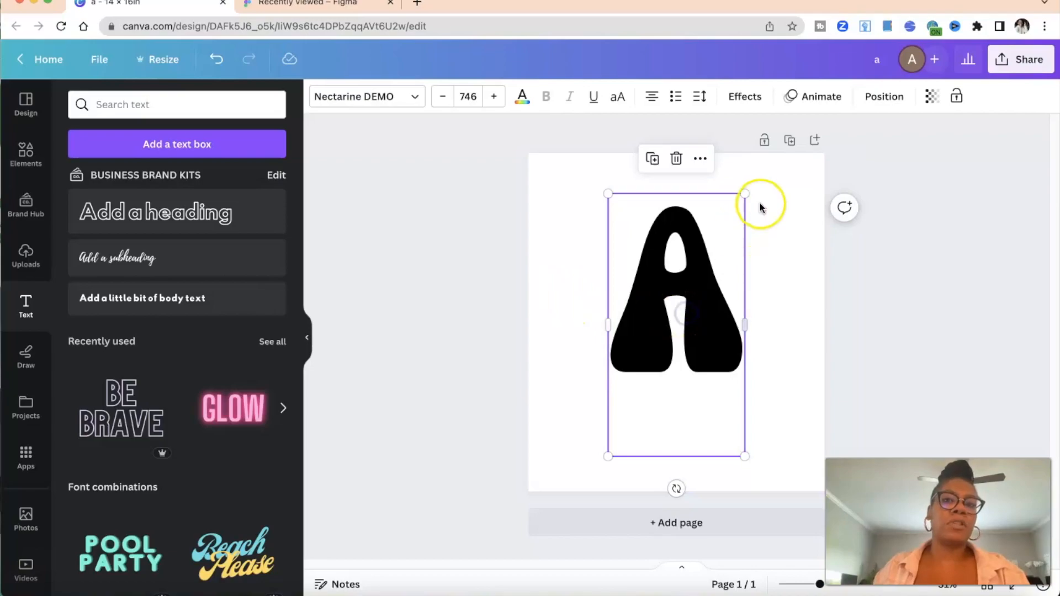
pyautogui.moveTo(748, 190); pyautogui.dragTo(775, 175)
pyautogui.moveTo(698, 260); pyautogui.dragTo(672, 295)
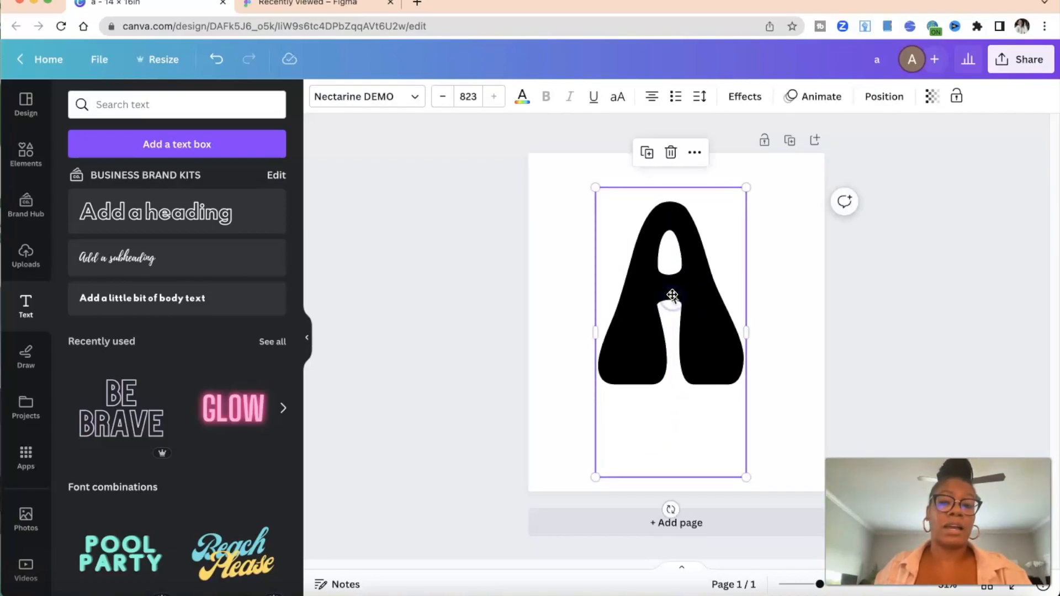
pyautogui.click(554, 304)
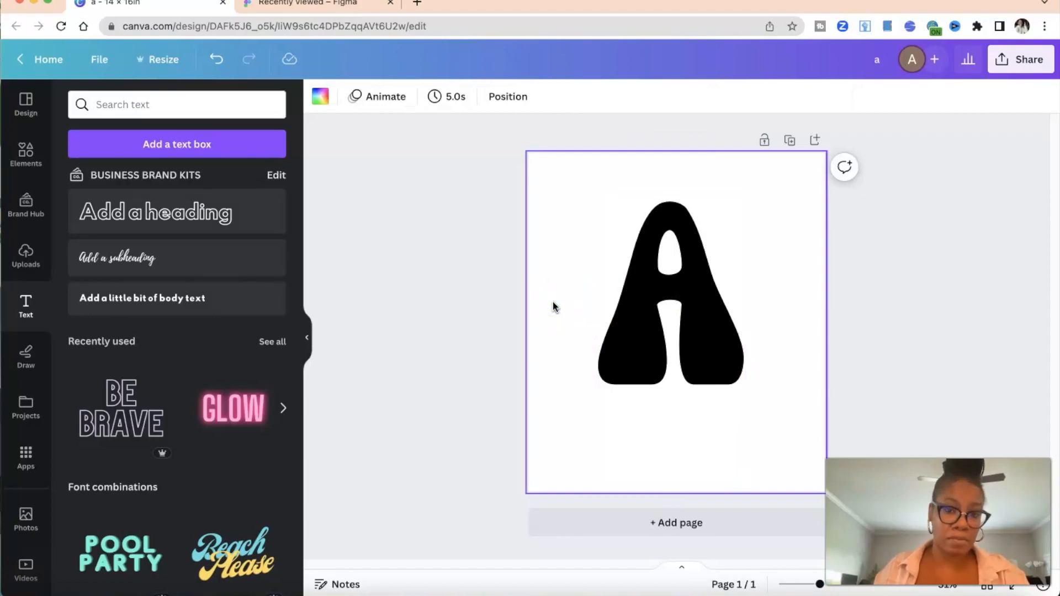
pyautogui.click(627, 307)
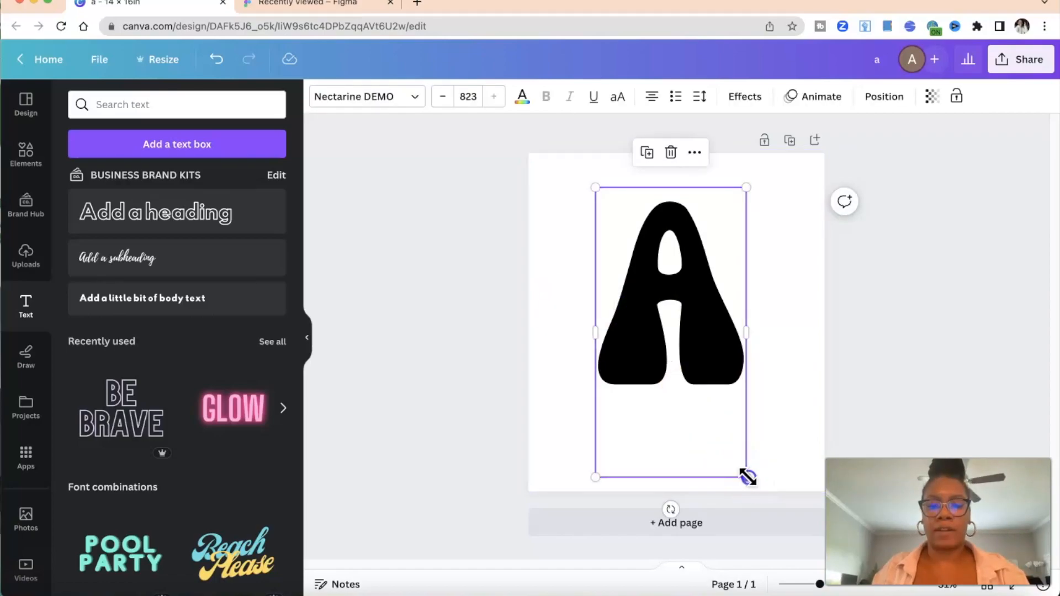
pyautogui.moveTo(748, 473); pyautogui.dragTo(784, 512)
pyautogui.moveTo(766, 187); pyautogui.dragTo(771, 170)
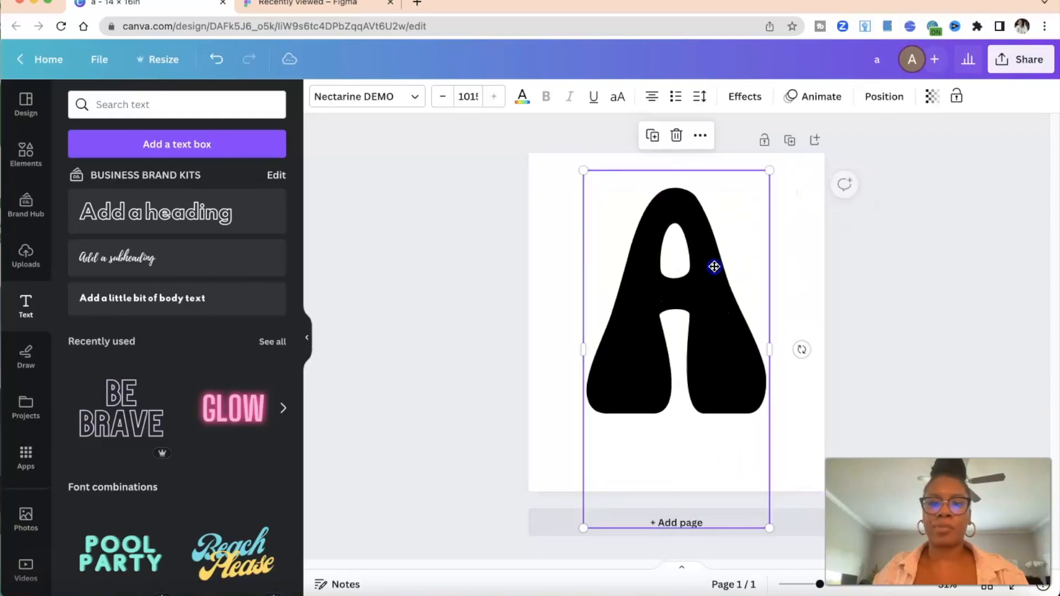
pyautogui.click(783, 258)
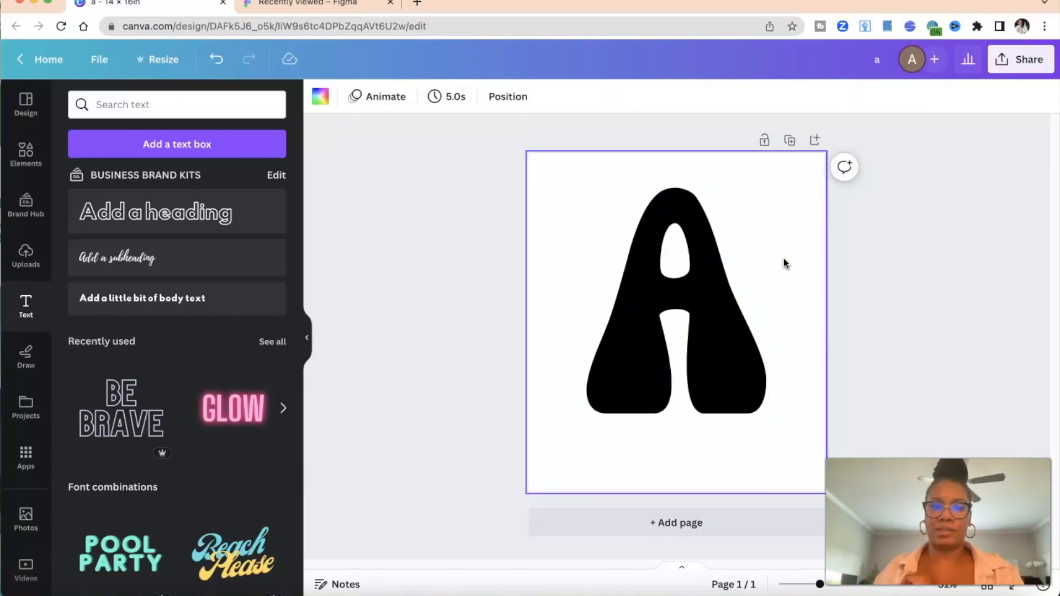
pyautogui.click(560, 285)
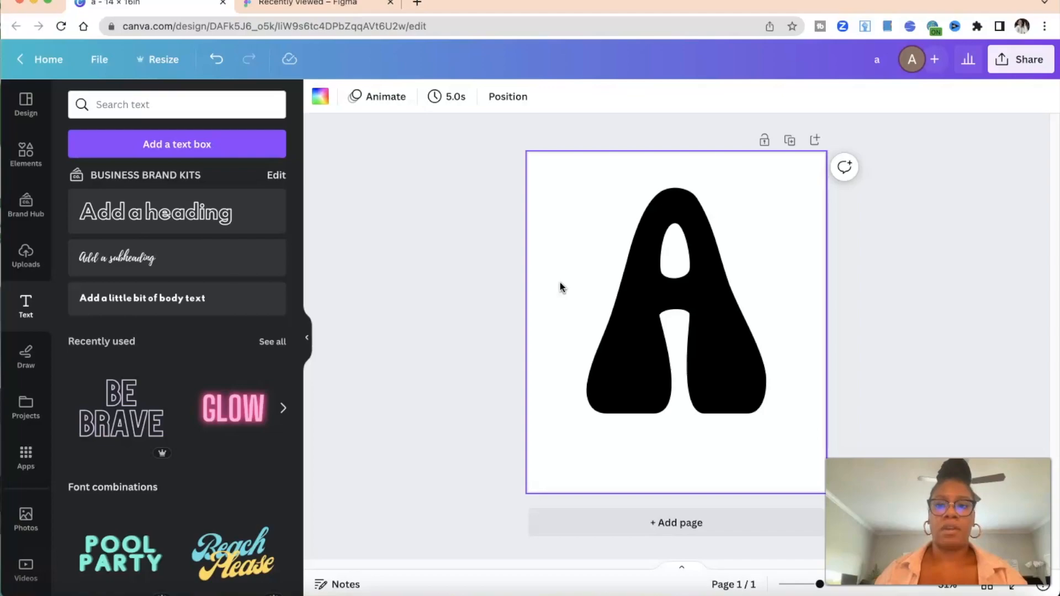
# Set the download options of the letter A design to SVG file type with a transparent background
pyautogui.click(1008, 68)
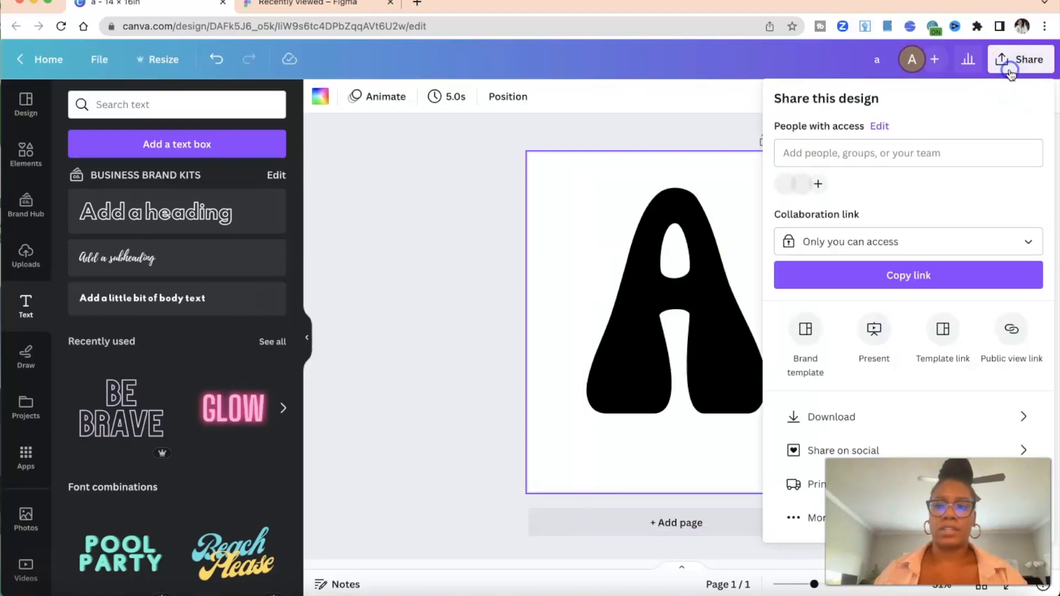
pyautogui.click(884, 378)
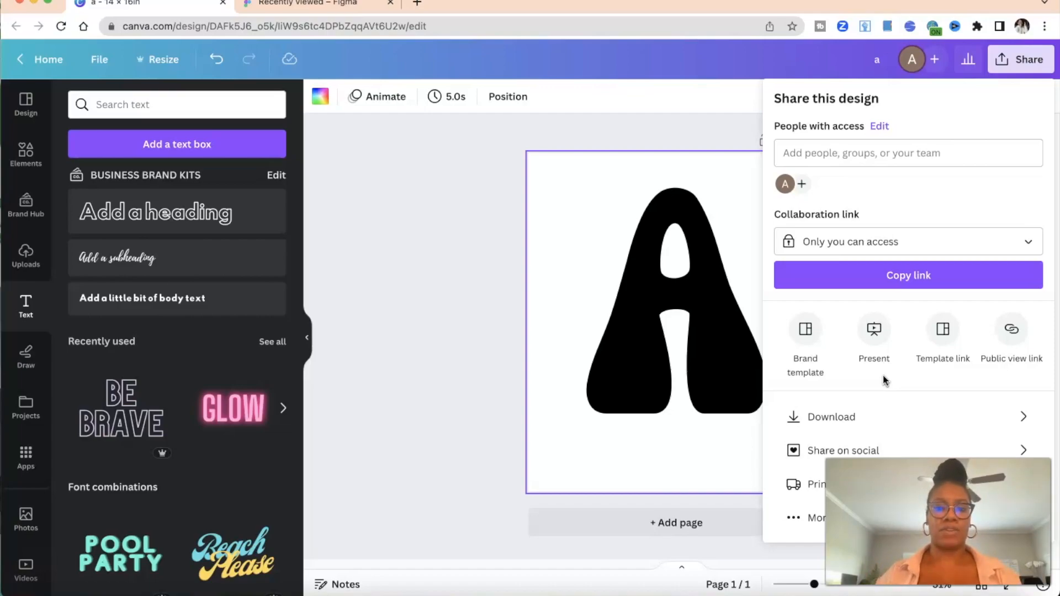
pyautogui.click(856, 409)
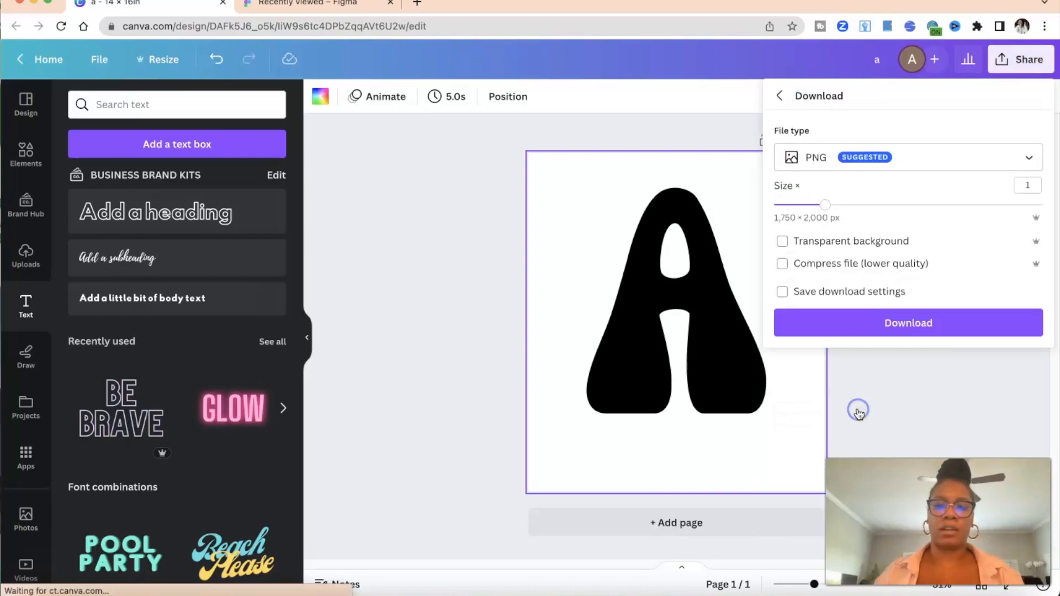
pyautogui.click(891, 169)
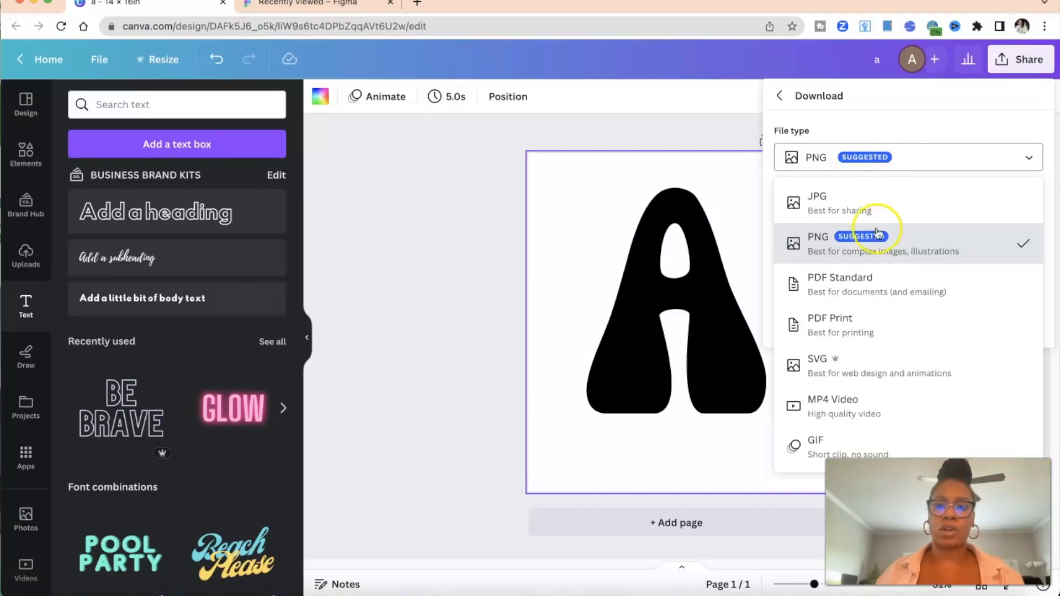
pyautogui.click(848, 366)
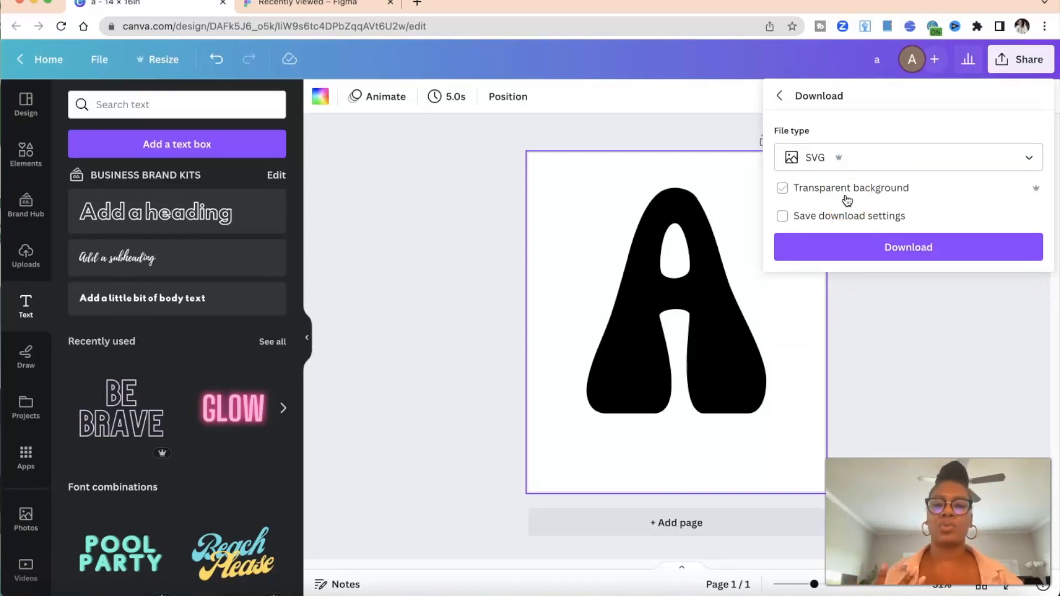
pyautogui.click(847, 199)
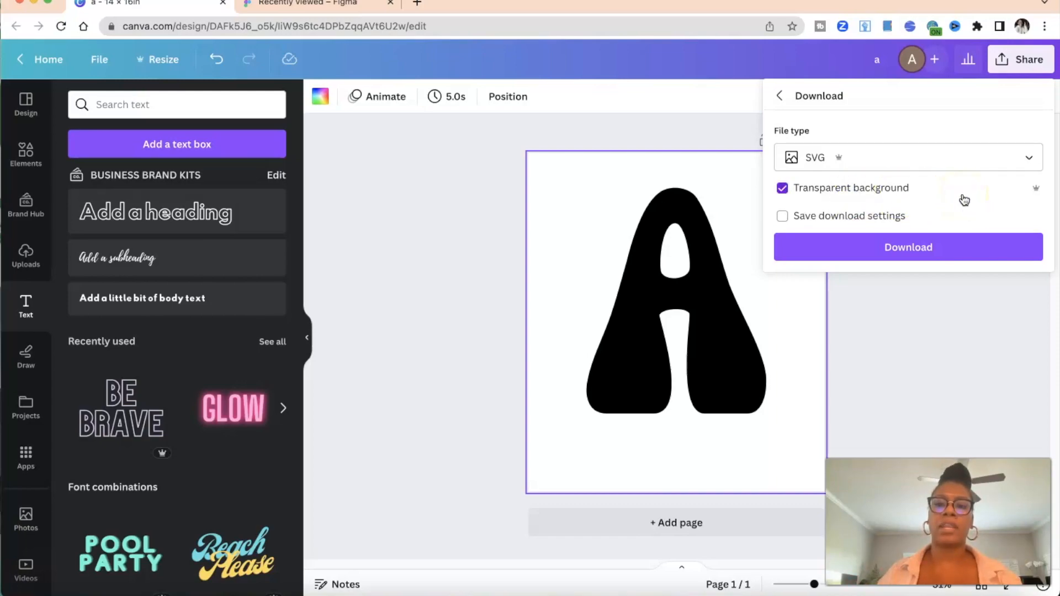
# Download the design and save it to the Desktop as "A file"
pyautogui.click(968, 252)
pyautogui.click(274, 204)
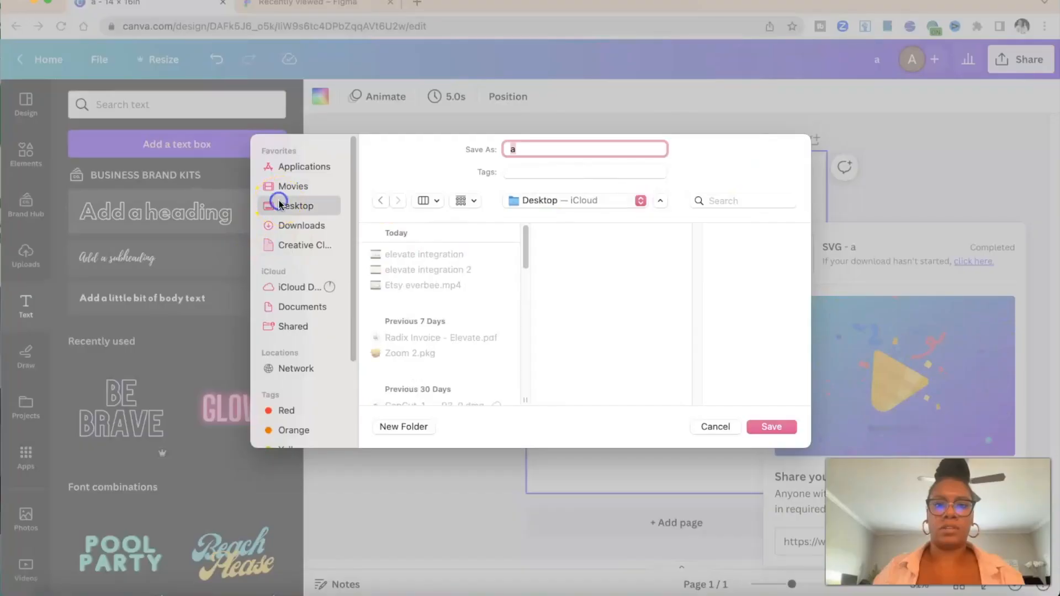
pyautogui.click(537, 158)
pyautogui.write('A file')
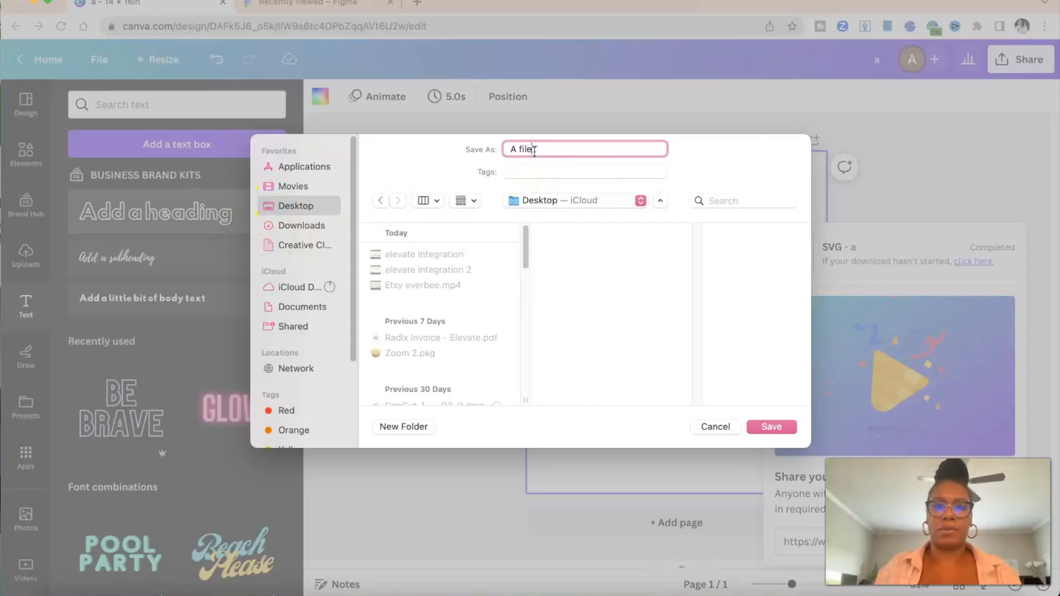
pyautogui.press('Return')
pyautogui.click(433, 210)
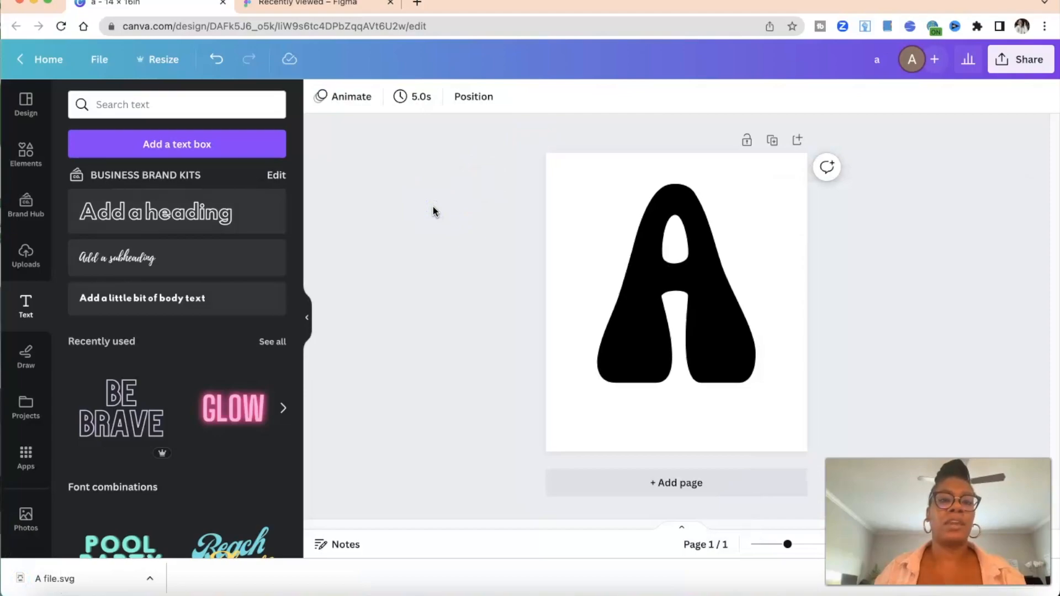
# Switch to Figma, create a new design file and place the downloaded A file.svg on its canvas
pyautogui.click(298, 4)
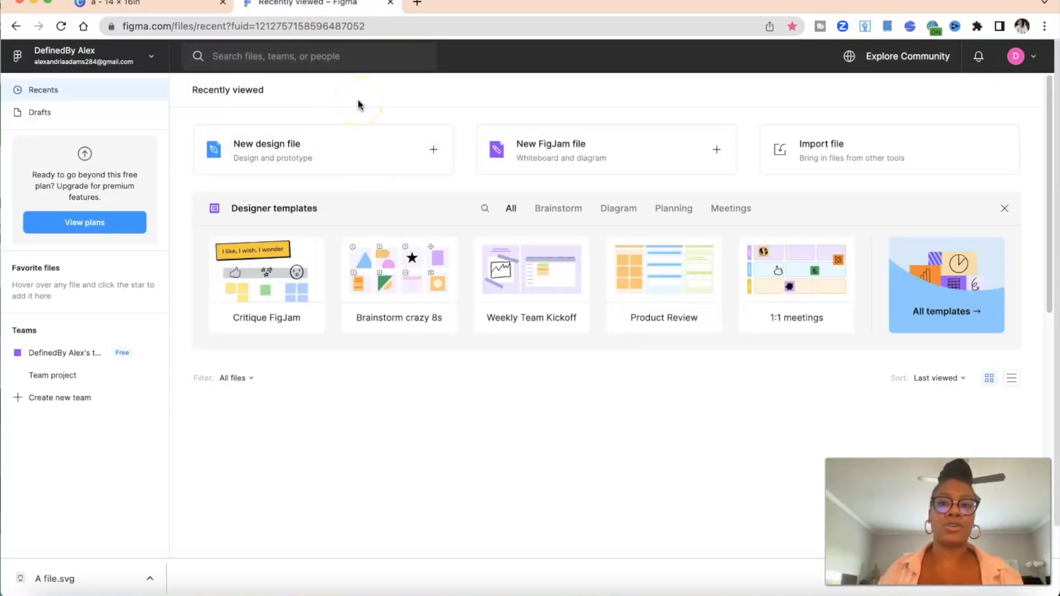
pyautogui.click(351, 150)
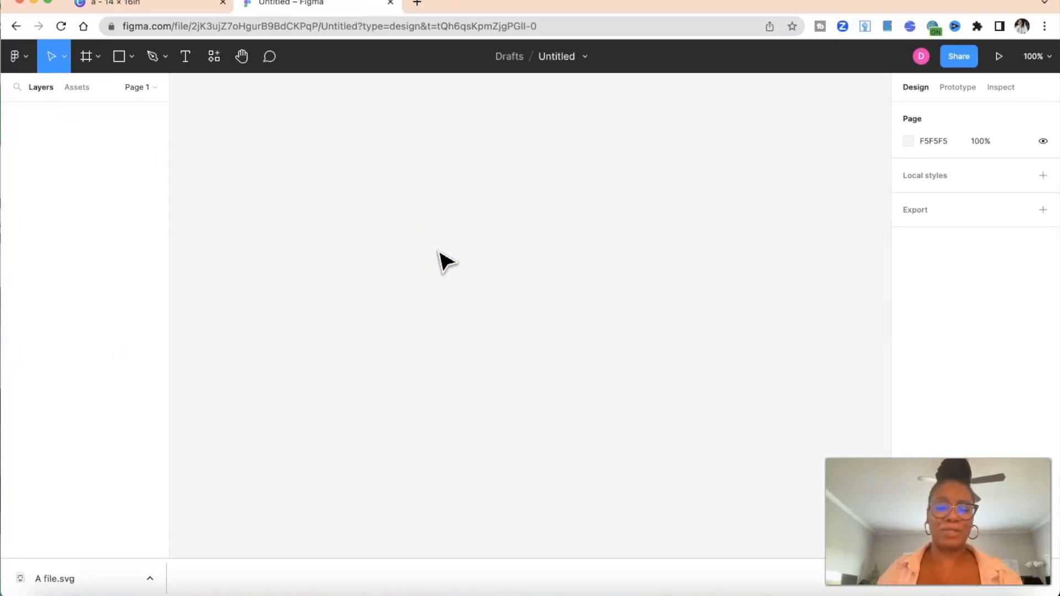
pyautogui.moveTo(89, 576); pyautogui.dragTo(348, 331)
pyautogui.scroll(3, 347, 332)
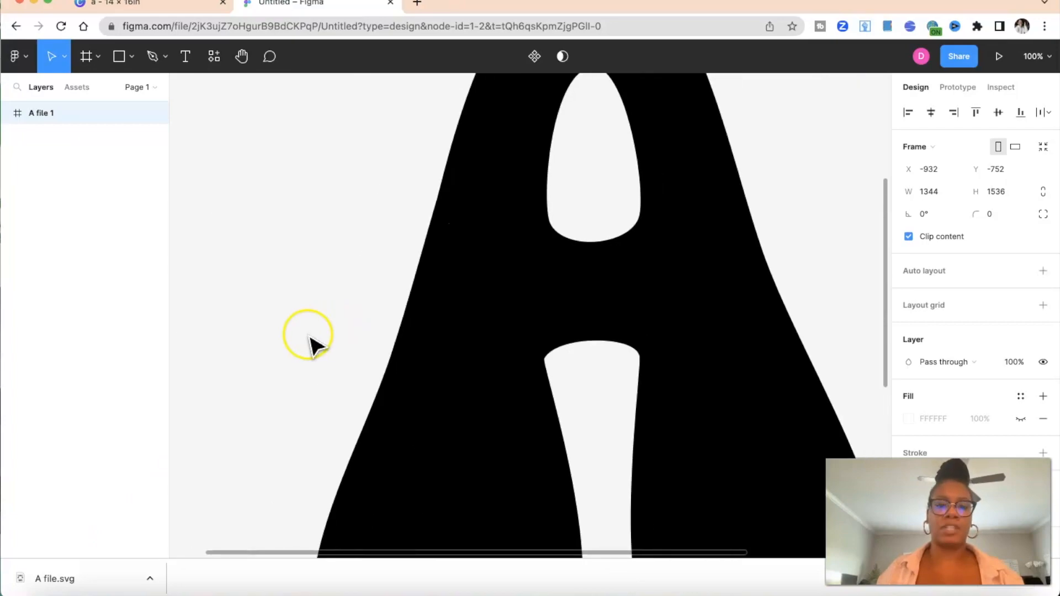
pyautogui.hscroll(3, 386, 309)
# Select the nested letter A group and scale it down proportionally to 539 × 640.95
pyautogui.click(453, 283)
pyautogui.scroll(-1, 461, 287)
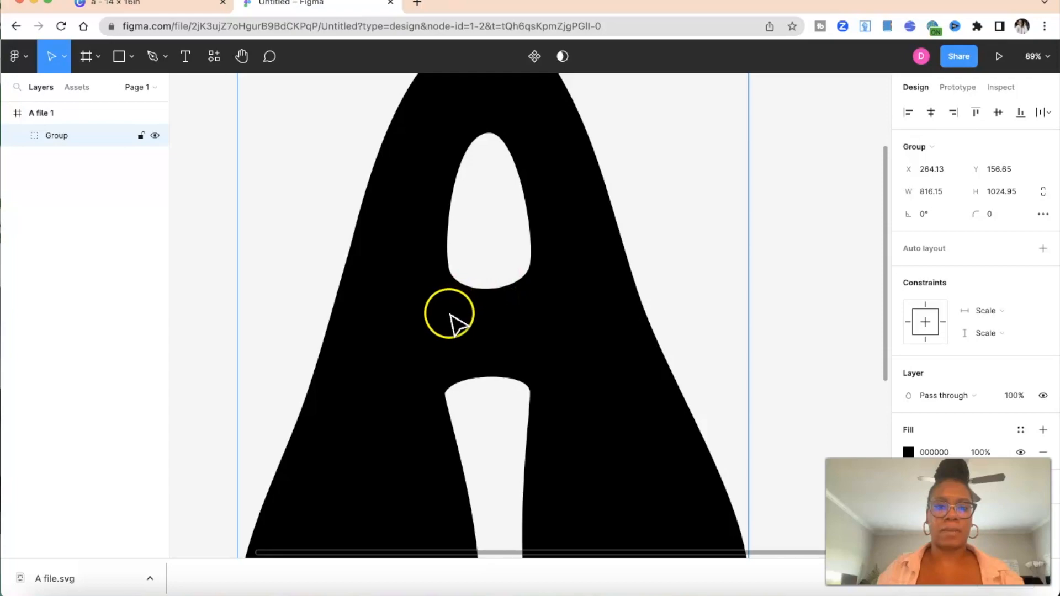
pyautogui.doubleClick(441, 329)
pyautogui.moveTo(442, 329); pyautogui.dragTo(427, 337)
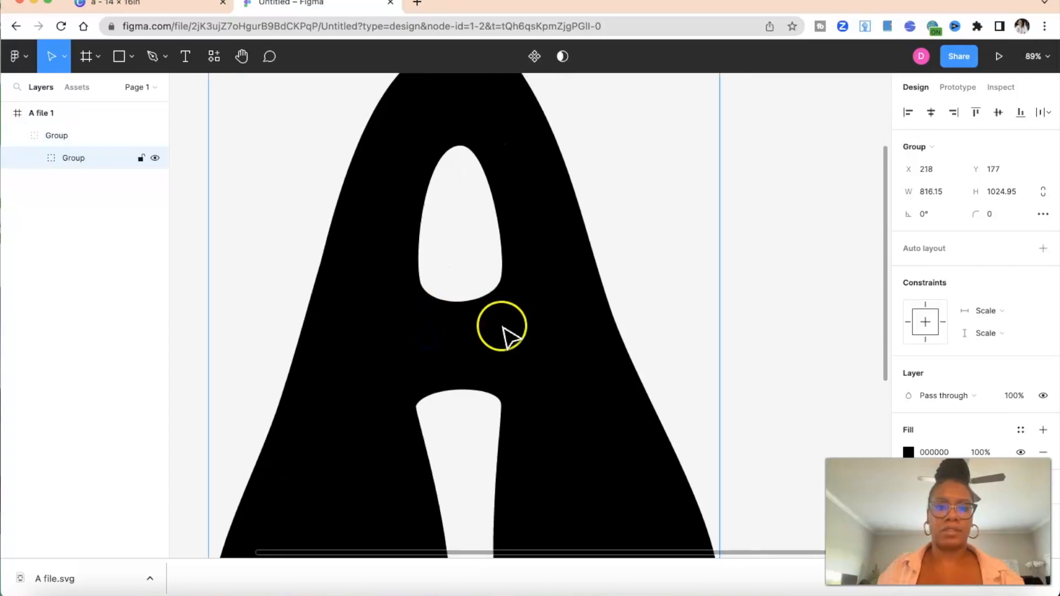
pyautogui.scroll(5, 556, 307)
pyautogui.moveTo(753, 165); pyautogui.dragTo(634, 310)
pyautogui.scroll(-5, 615, 332)
pyautogui.click(603, 320)
pyautogui.scroll(4, 604, 320)
pyautogui.moveTo(728, 212); pyautogui.dragTo(684, 312)
pyautogui.scroll(-5, 680, 315)
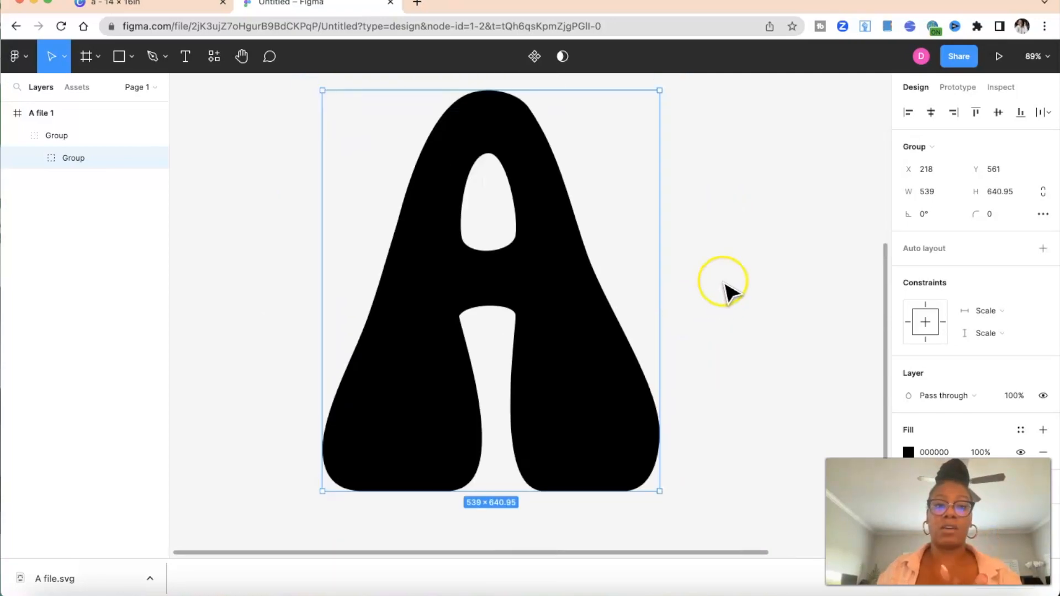
# Change the letter A group's fill from solid to image, using a leopard-print picture
pyautogui.click(1048, 57)
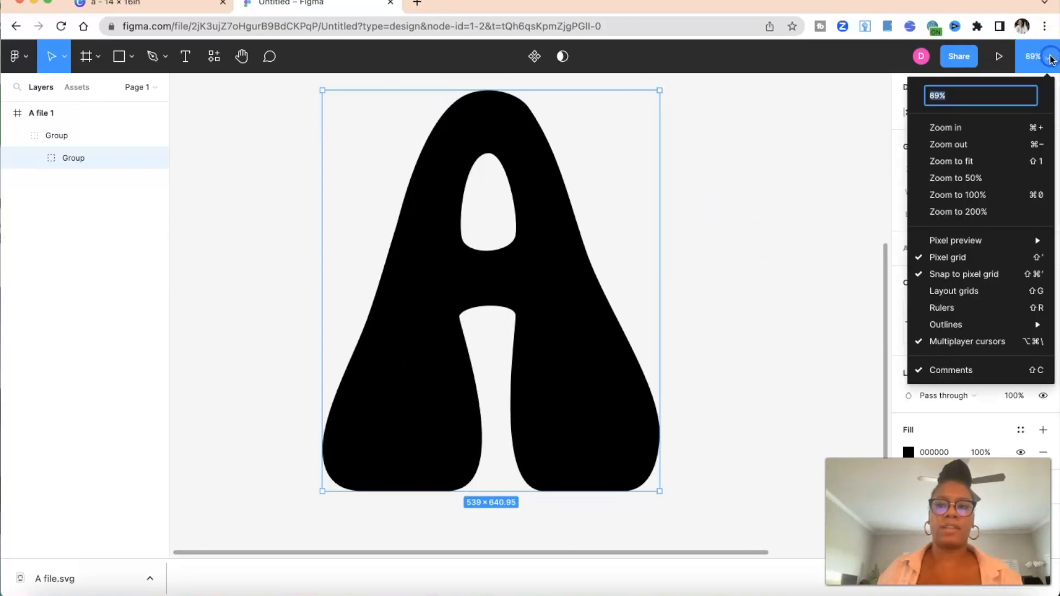
pyautogui.click(956, 160)
pyautogui.click(716, 263)
pyautogui.scroll(-2, 722, 271)
pyautogui.hscroll(-2, 721, 270)
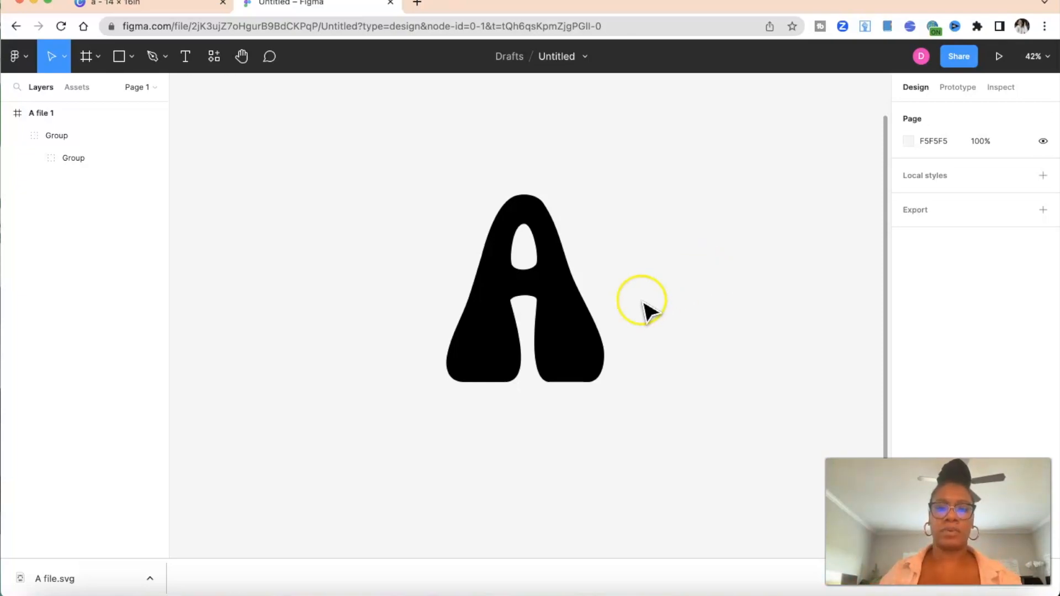
pyautogui.click(584, 323)
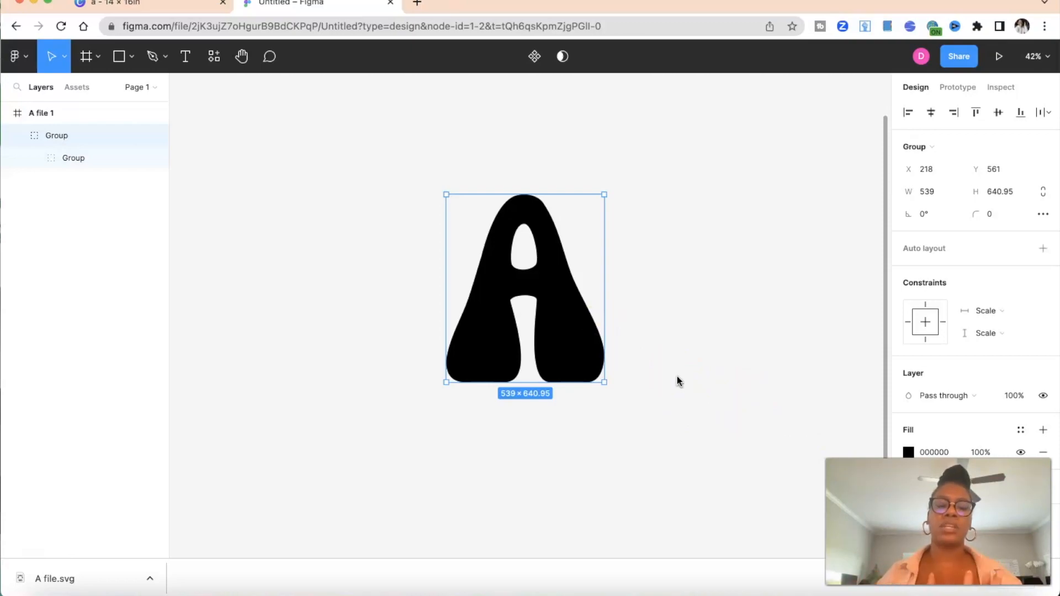
pyautogui.moveTo(895, 473); pyautogui.dragTo(741, 59)
pyautogui.scroll(-3, 797, 328)
pyautogui.scroll(3, 796, 328)
pyautogui.scroll(-3, 1022, 315)
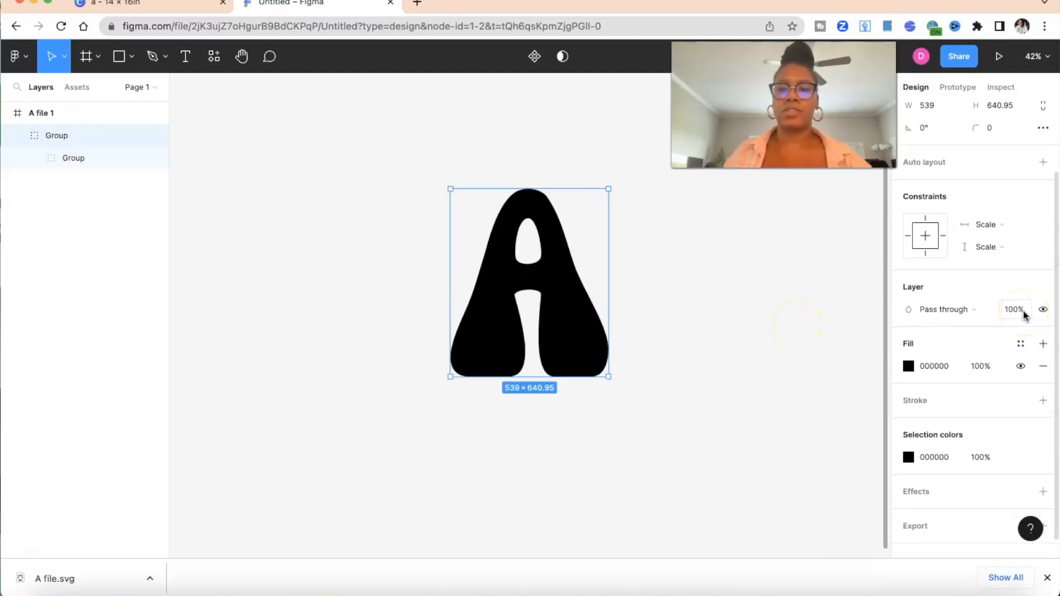
pyautogui.scroll(-1, 1023, 314)
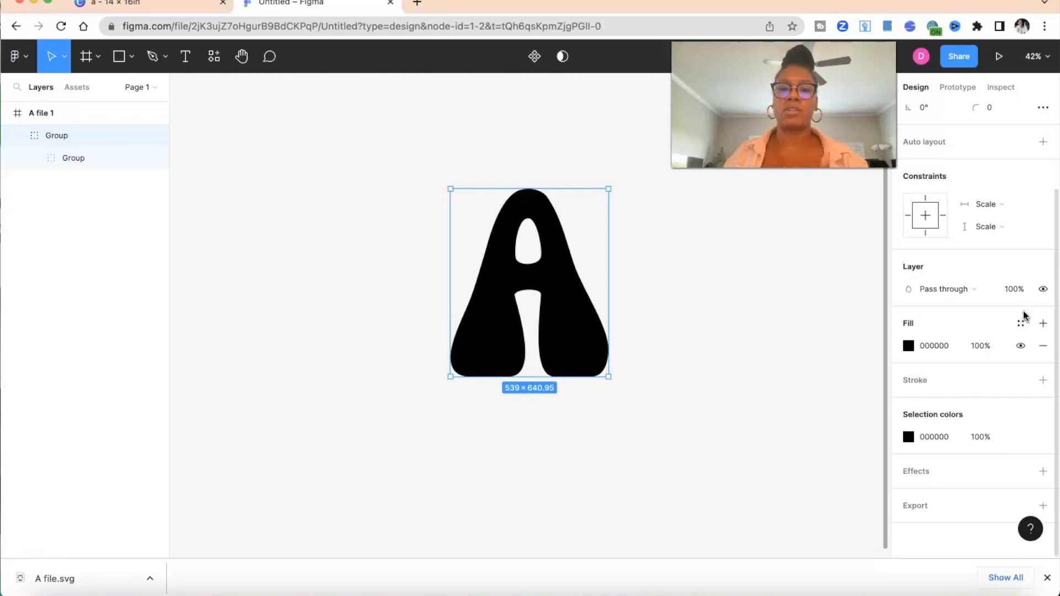
pyautogui.click(936, 346)
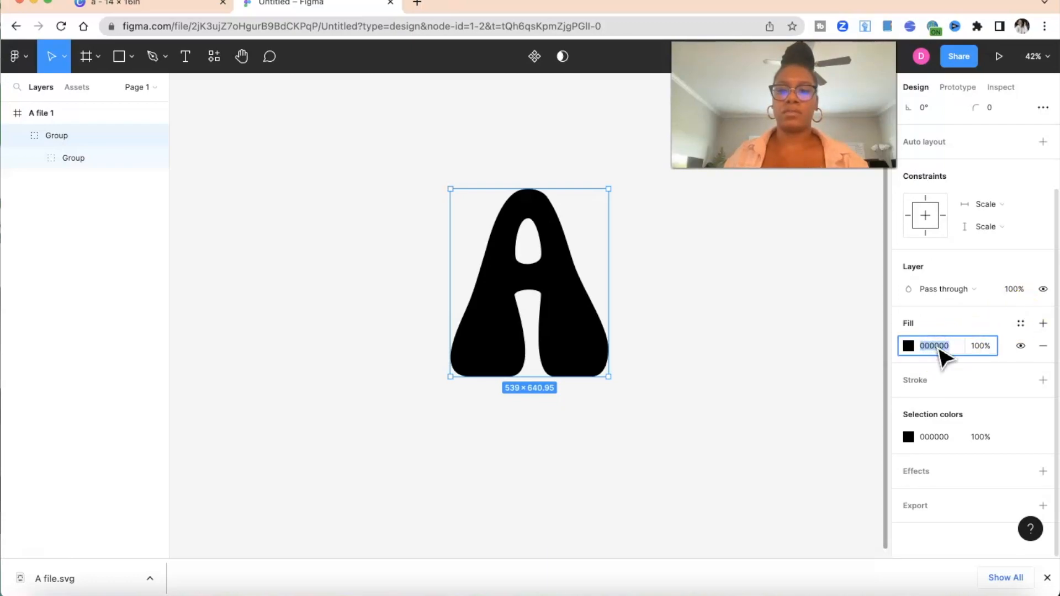
pyautogui.click(970, 322)
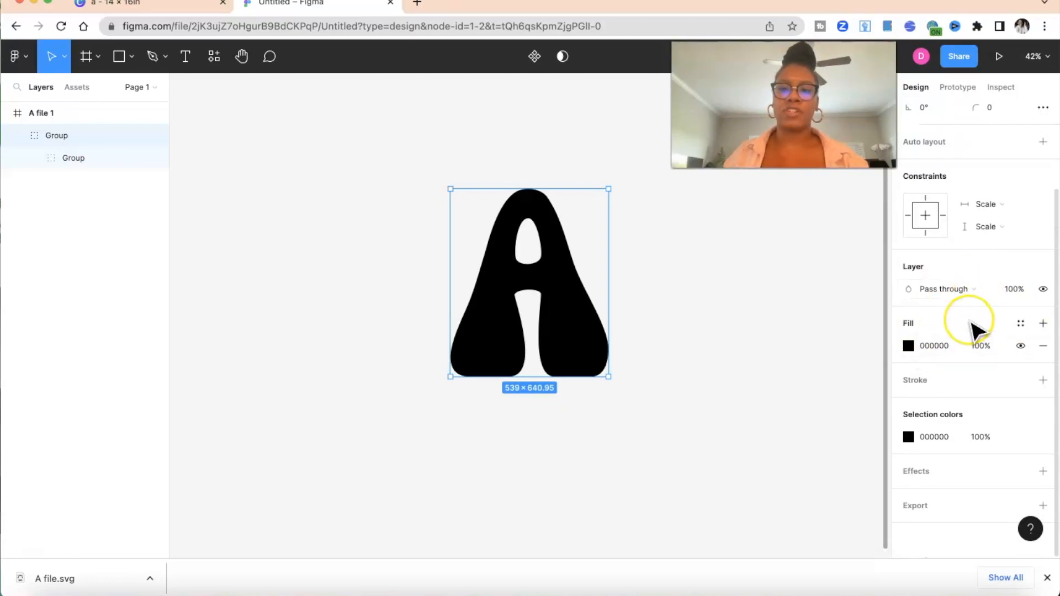
pyautogui.click(908, 346)
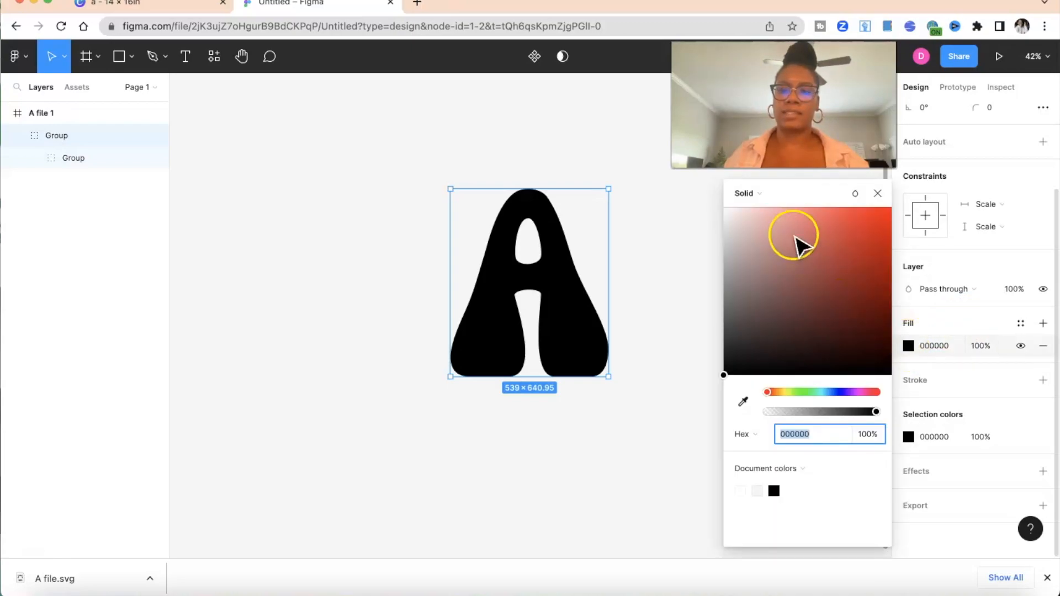
pyautogui.click(762, 196)
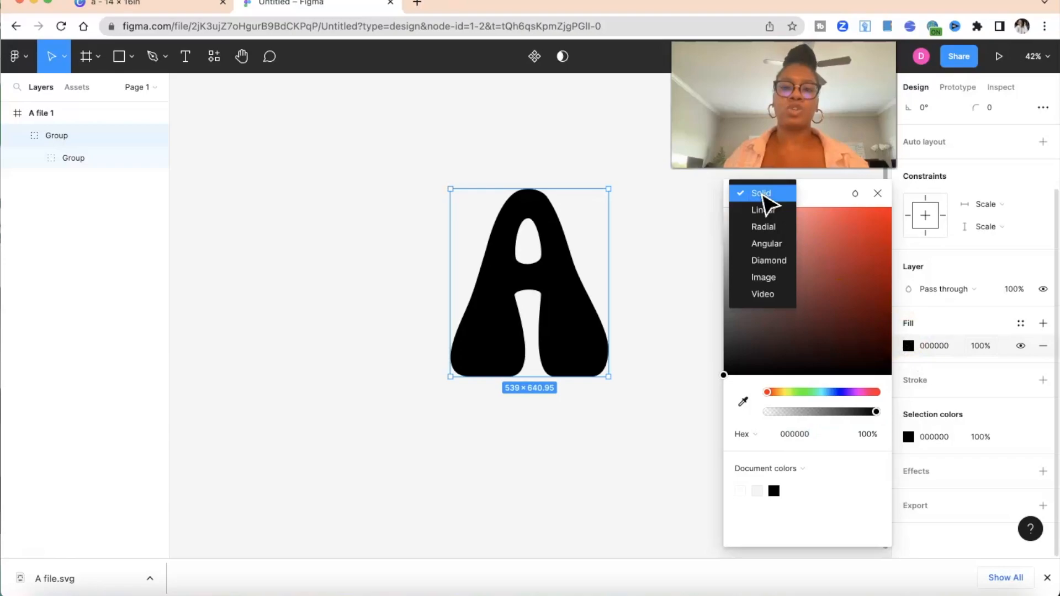
pyautogui.click(776, 277)
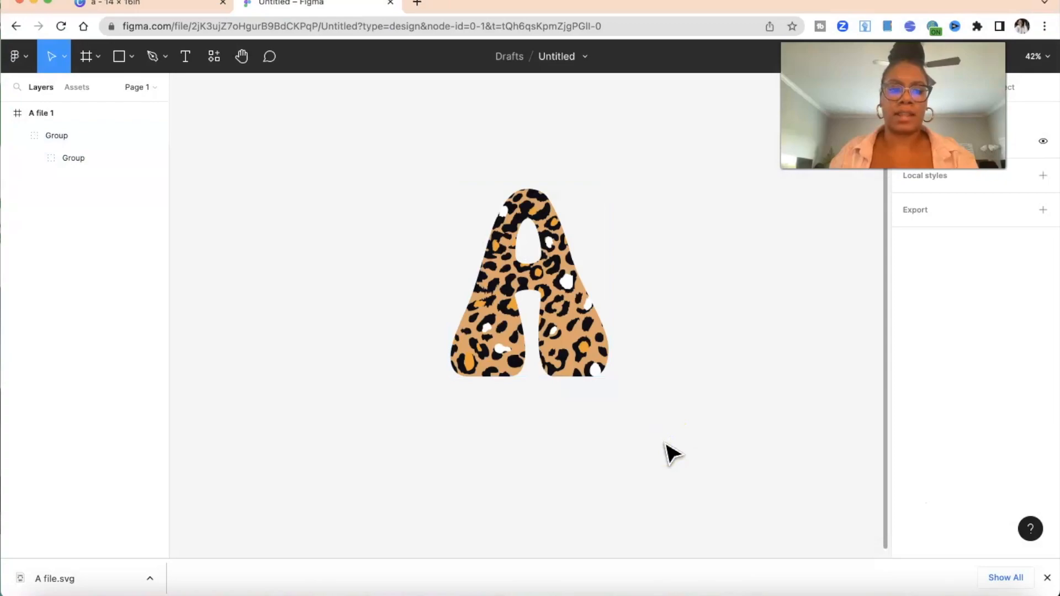
pyautogui.click(672, 319)
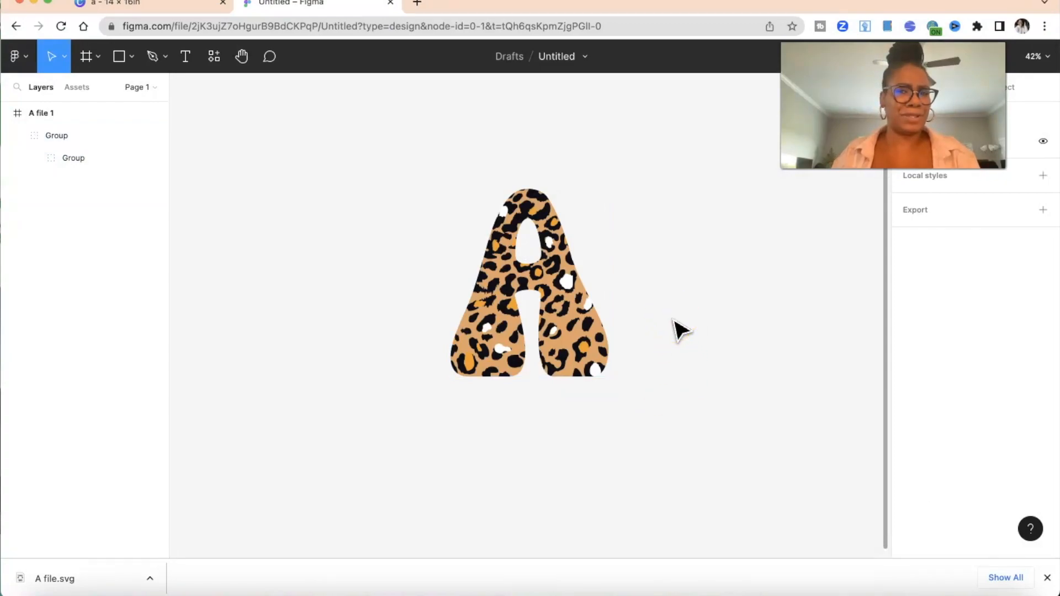
pyautogui.click(622, 268)
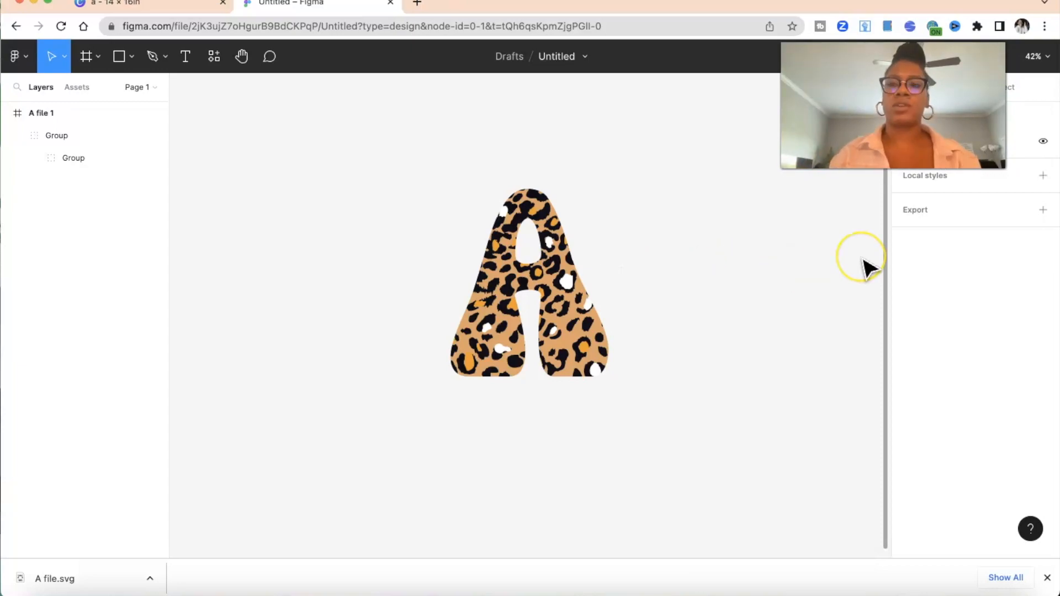
# Add an export setting for the page in PDF format and export it as "leopard A"
pyautogui.click(916, 213)
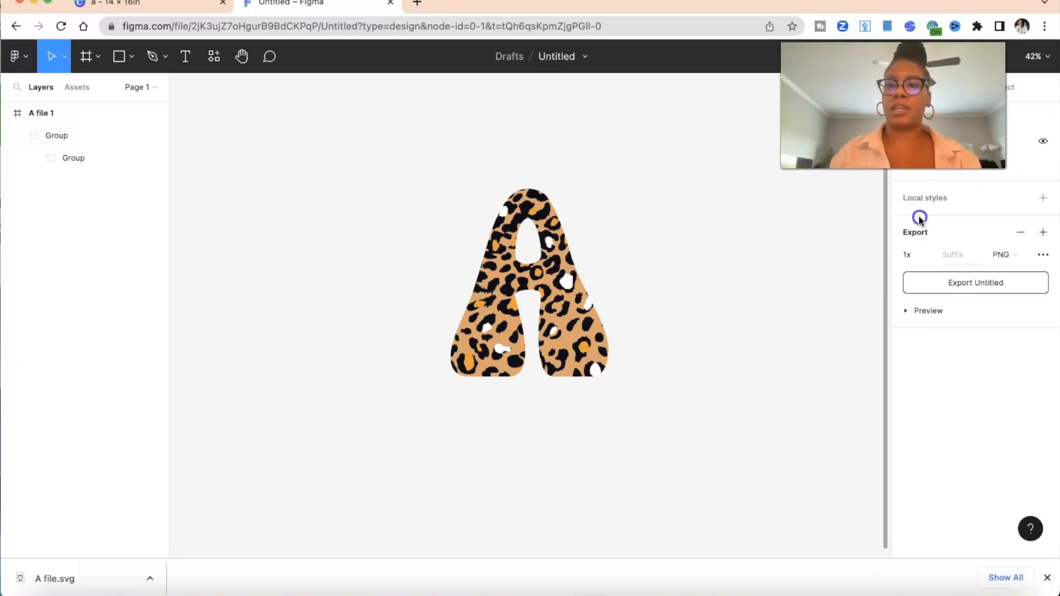
pyautogui.click(1018, 258)
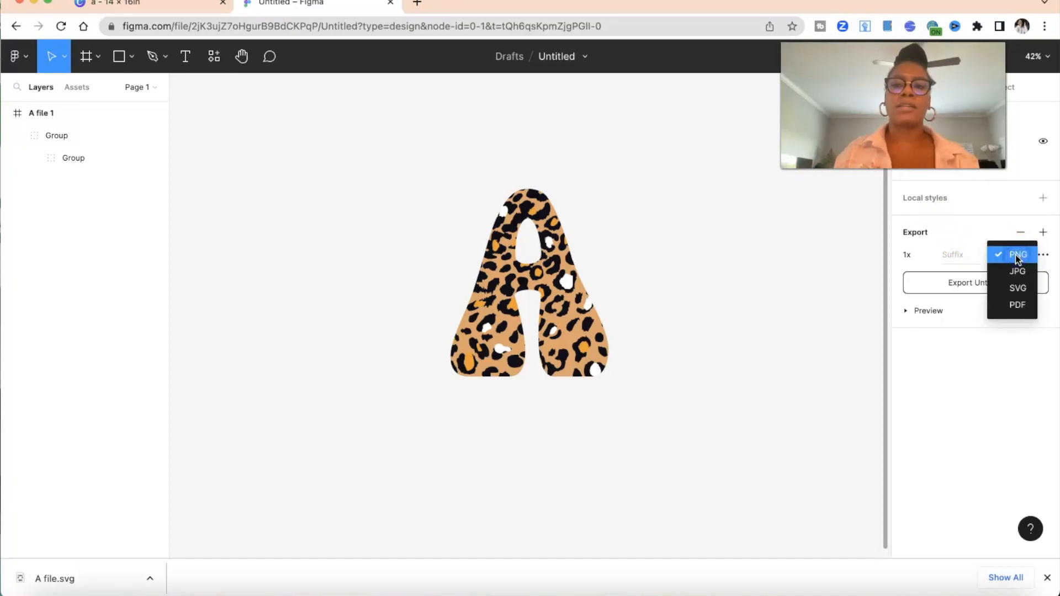
pyautogui.click(1029, 303)
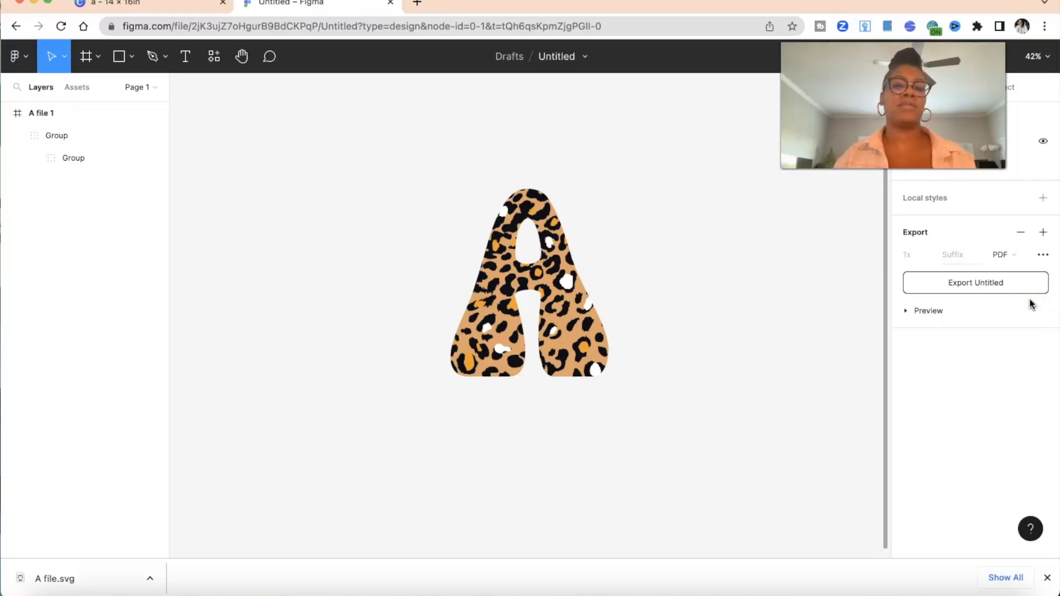
pyautogui.click(771, 285)
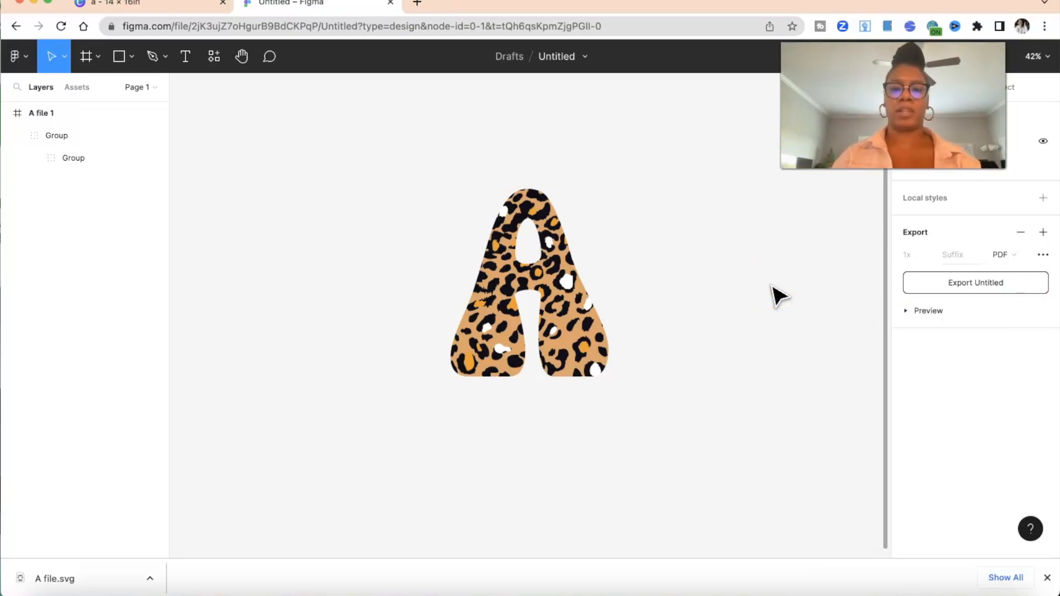
pyautogui.click(828, 322)
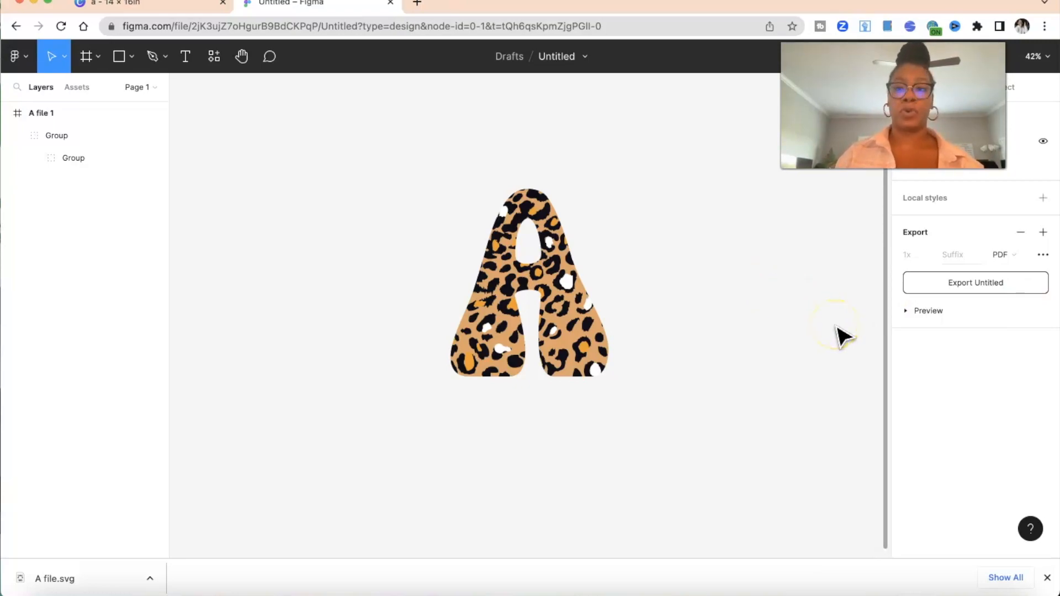
pyautogui.click(982, 283)
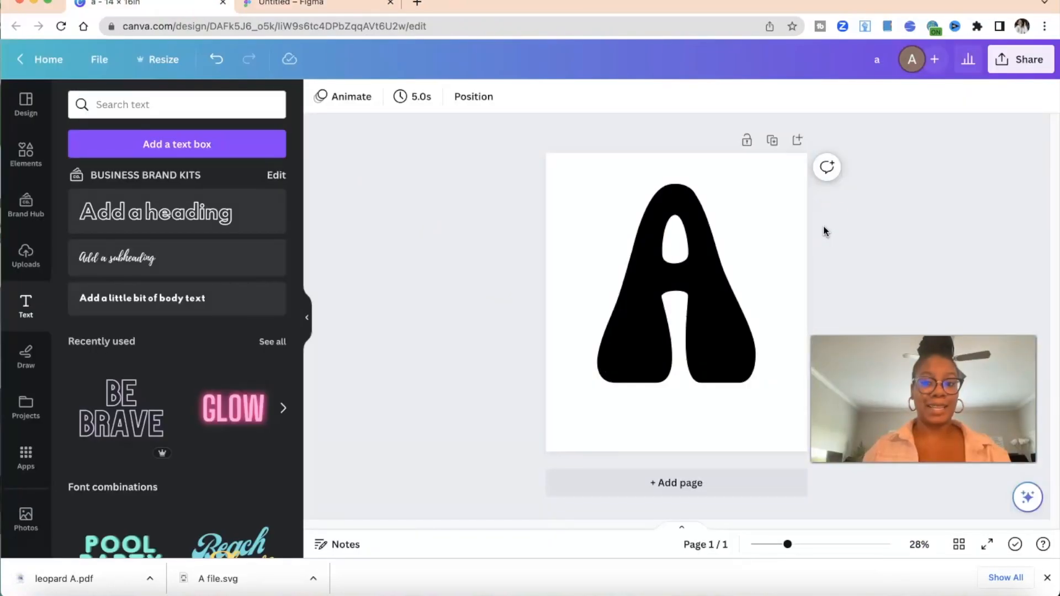
# Switch back to Canva and add a blank second page to the letter A design
pyautogui.click(797, 213)
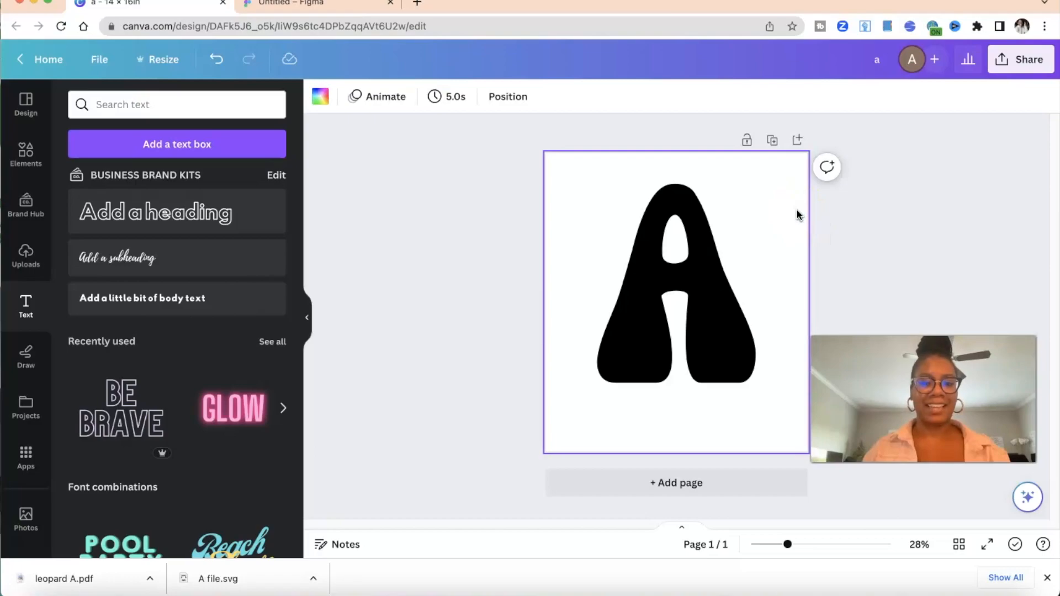
pyautogui.click(656, 478)
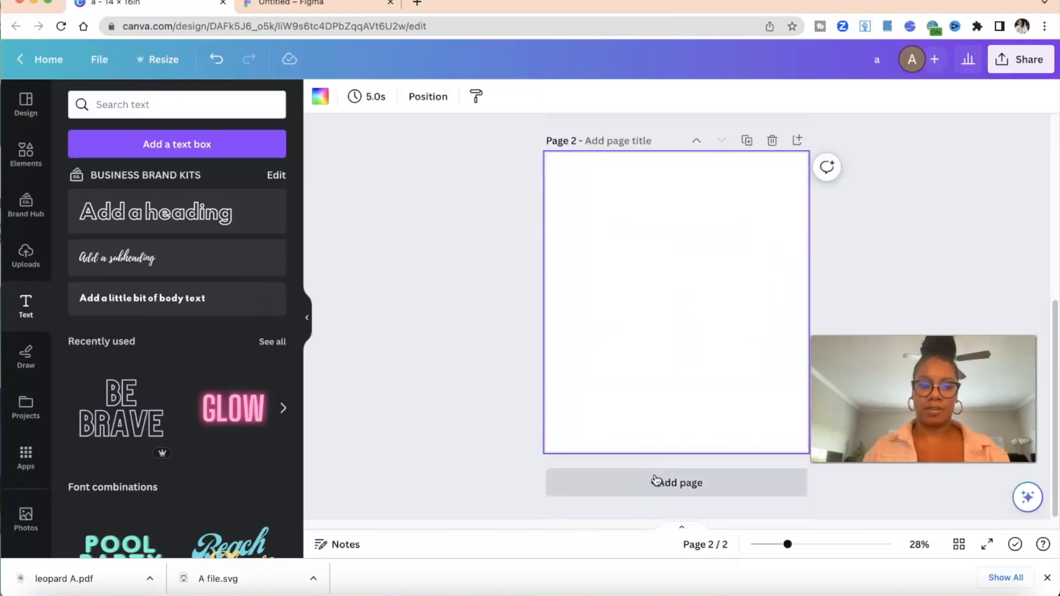
# Upload the downloaded leopard A.pdf and add its leopard-print letter A design to the blank second page
pyautogui.click(462, 423)
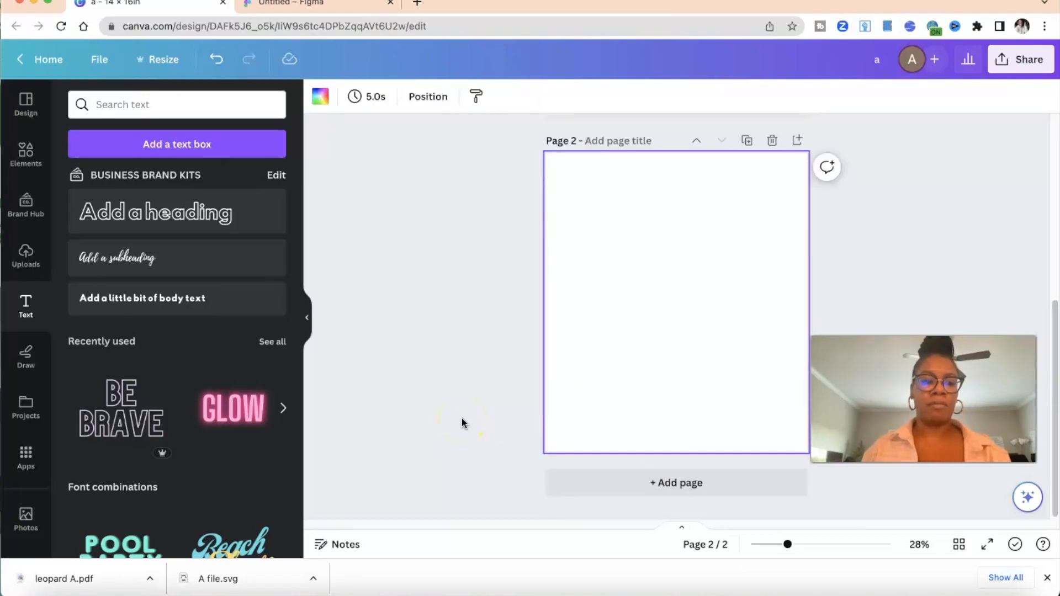
pyautogui.click(421, 499)
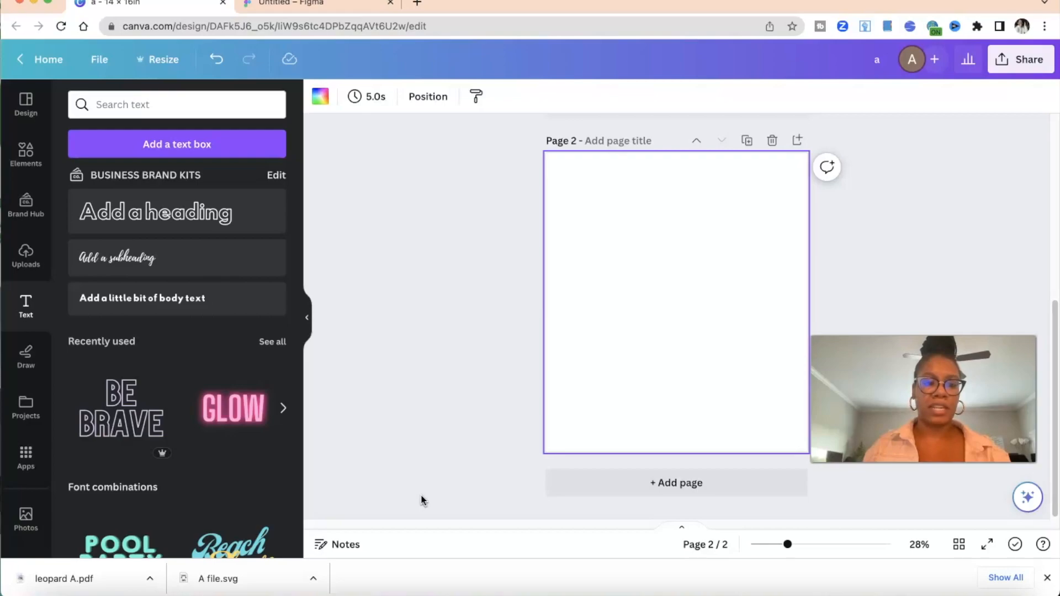
pyautogui.click(27, 259)
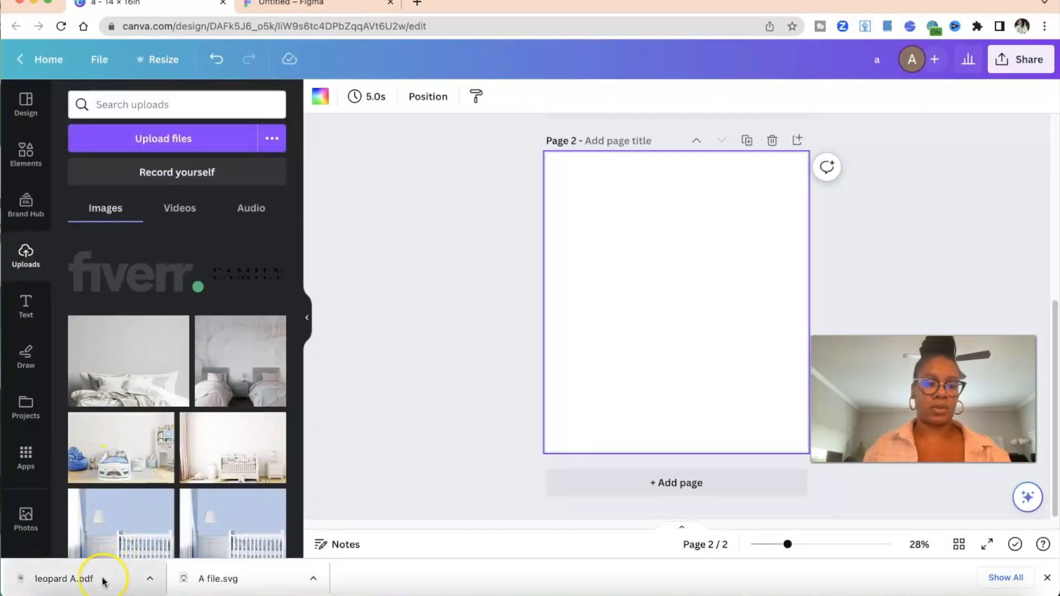
pyautogui.moveTo(103, 580); pyautogui.dragTo(161, 410)
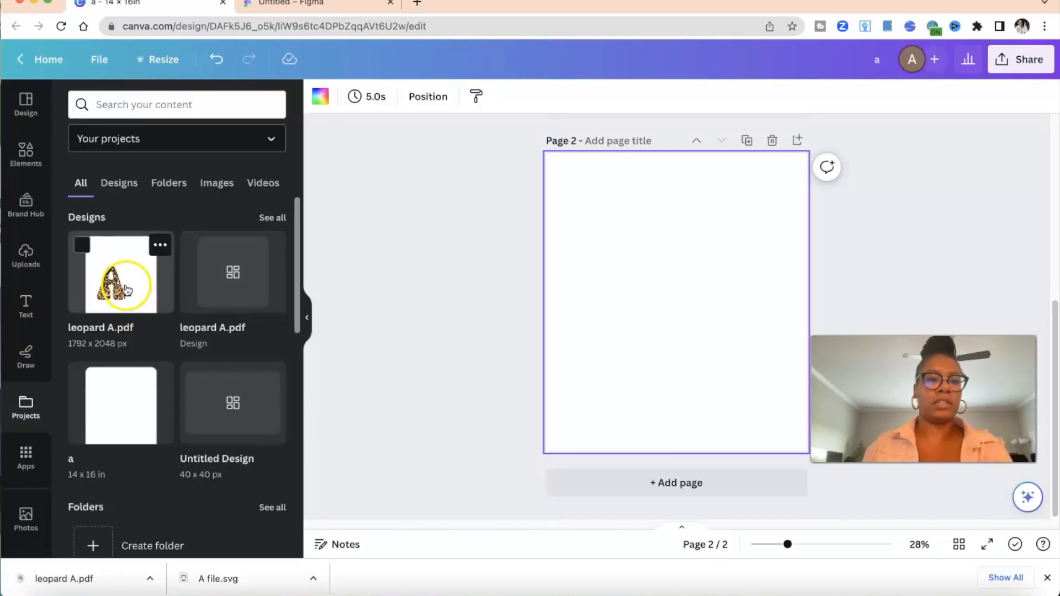
pyautogui.click(126, 287)
# Move the leopard-print letter A to the middle of page 2 and enlarge it to fill most of the page
pyautogui.moveTo(697, 261); pyautogui.dragTo(757, 188)
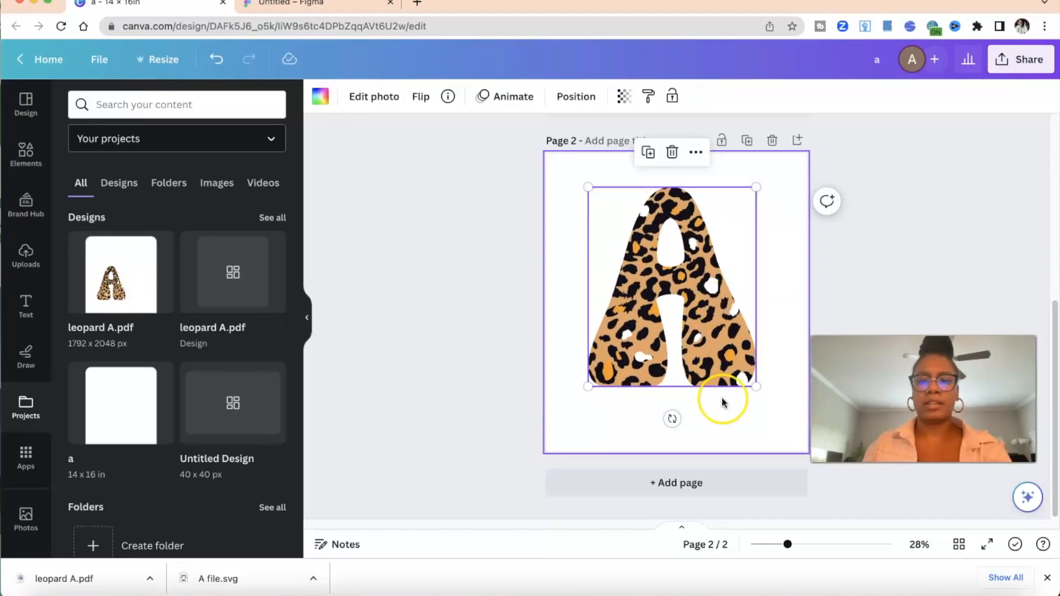
pyautogui.moveTo(750, 385)
pyautogui.mouseDown()
pyautogui.moveTo(774, 412)
pyautogui.moveTo(743, 379)
pyautogui.mouseUp()
pyautogui.click(892, 235)
# Delete the leopard-print image from inside the letter A on page 2, keeping the empty letter frame
pyautogui.click(723, 358)
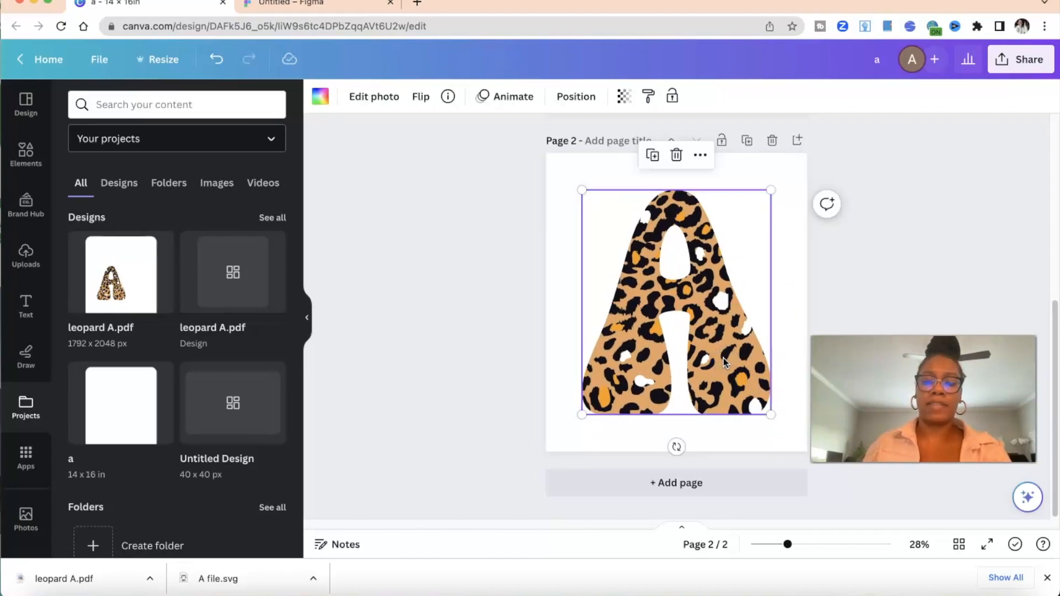
pyautogui.press('Delete')
pyautogui.click(807, 253)
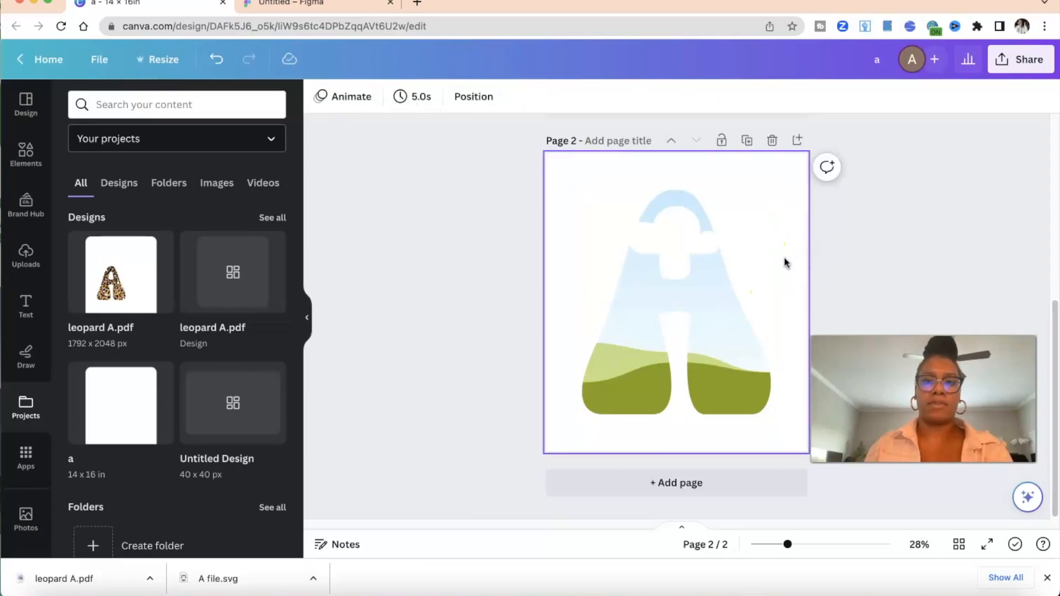
pyautogui.click(733, 285)
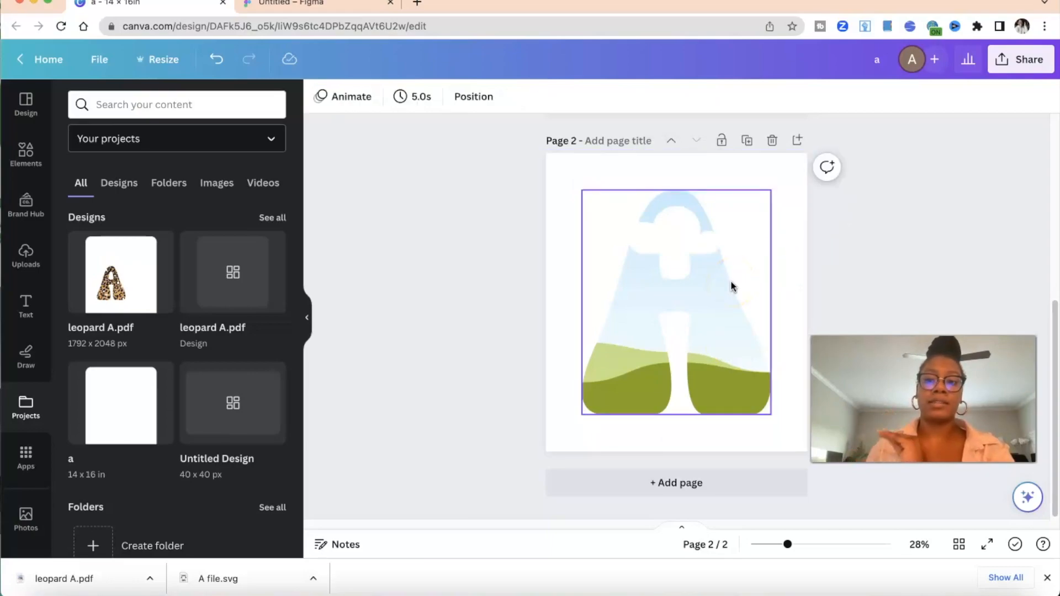